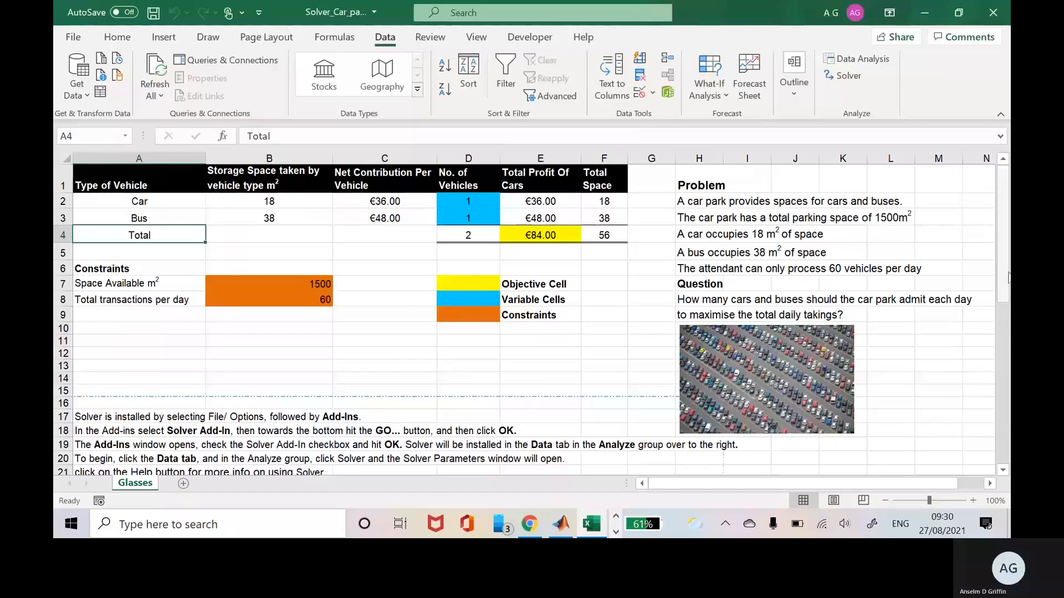
Turn on Excel add-ins from the Add-ins page of Excel Options.
left_click_drag(1005, 287, 1009, 284)
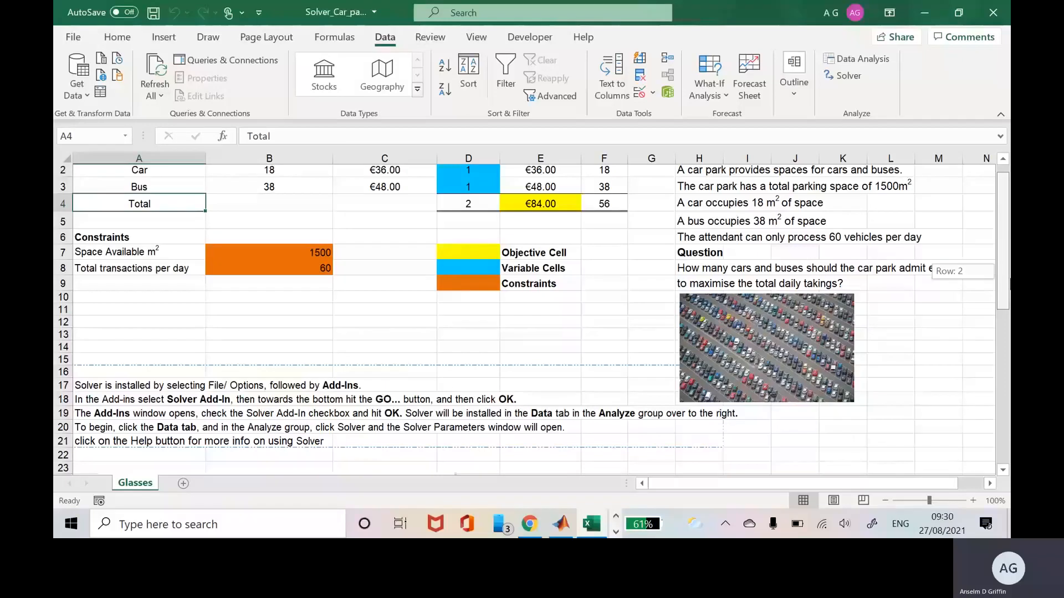
left_click_drag(1009, 283, 1009, 275)
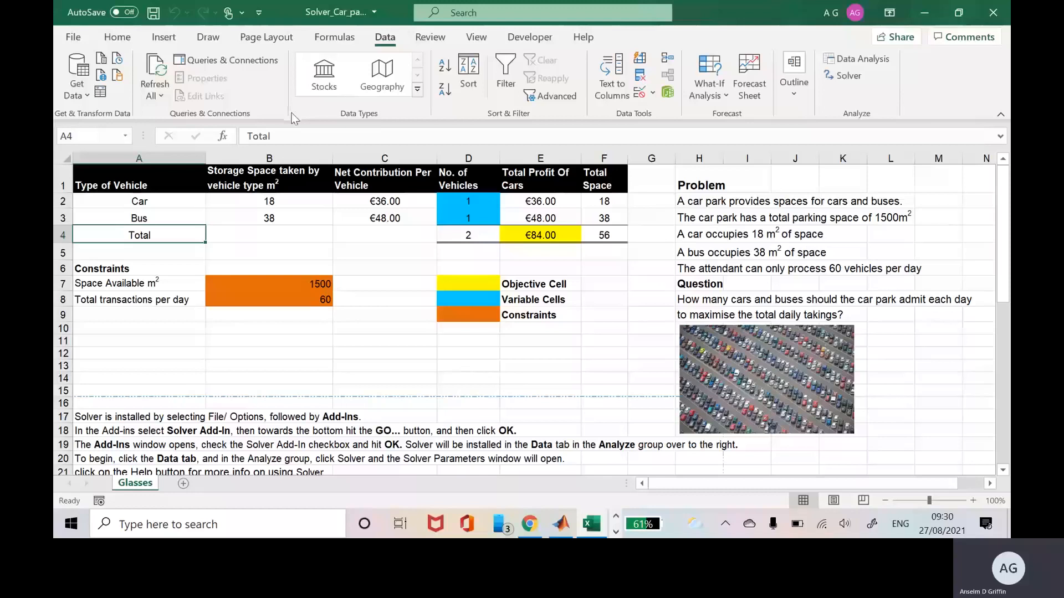
left_click(73, 39)
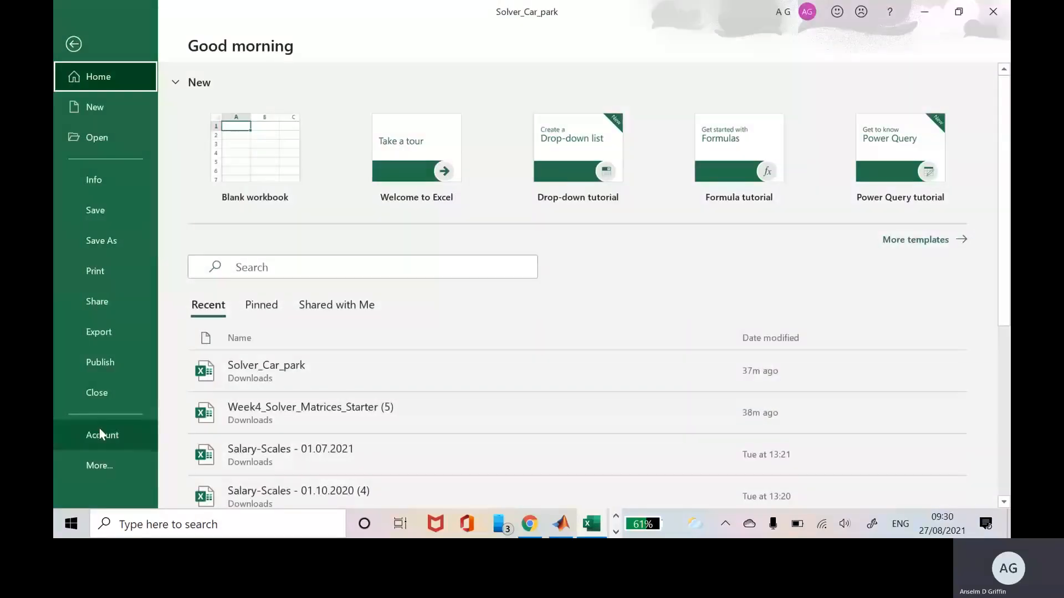
left_click(100, 464)
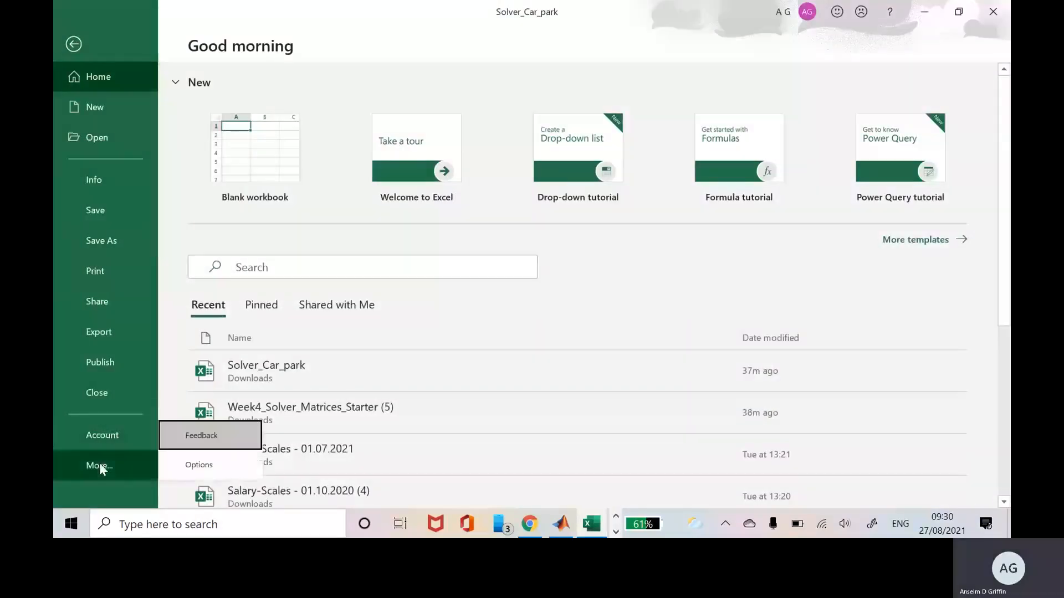
left_click(209, 469)
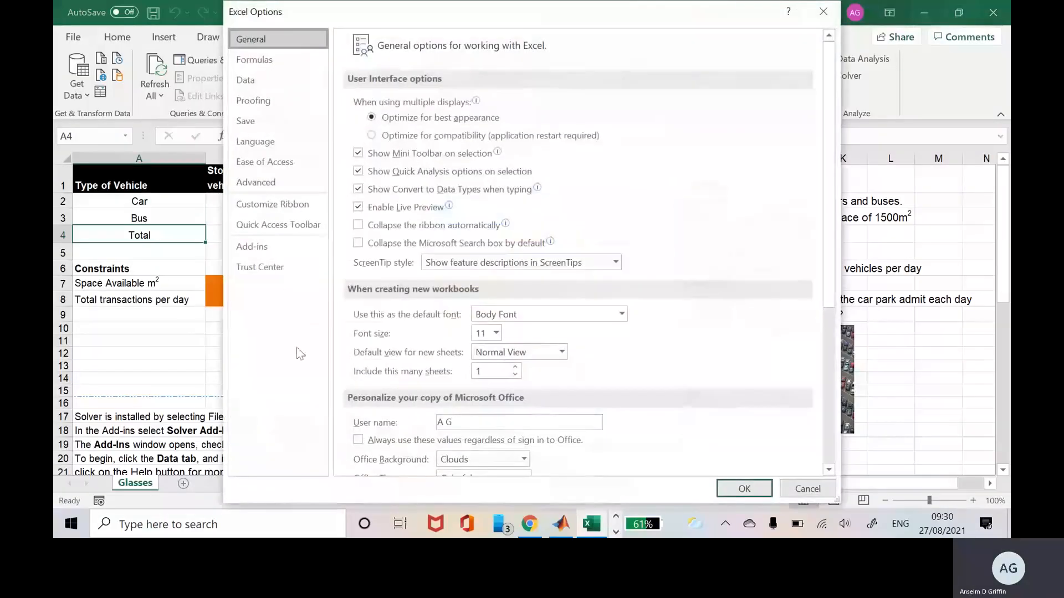
left_click(263, 255)
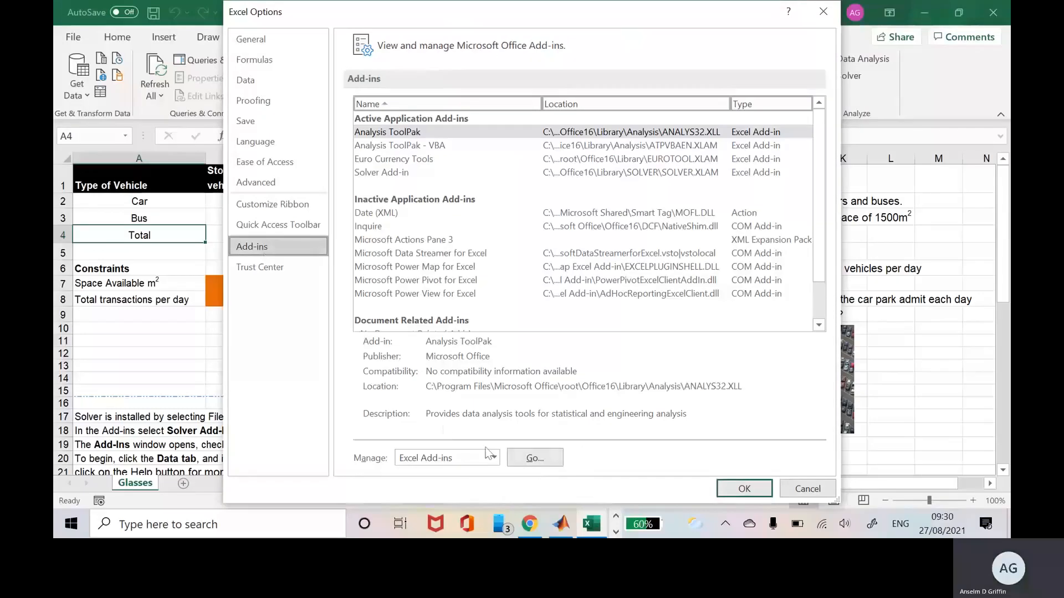
left_click(547, 461)
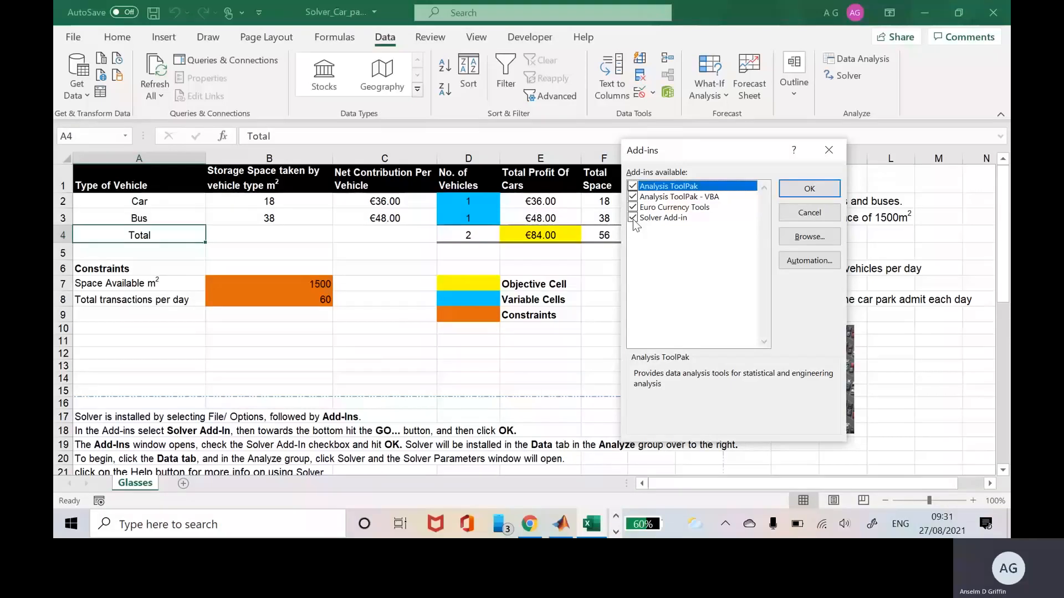
left_click(811, 190)
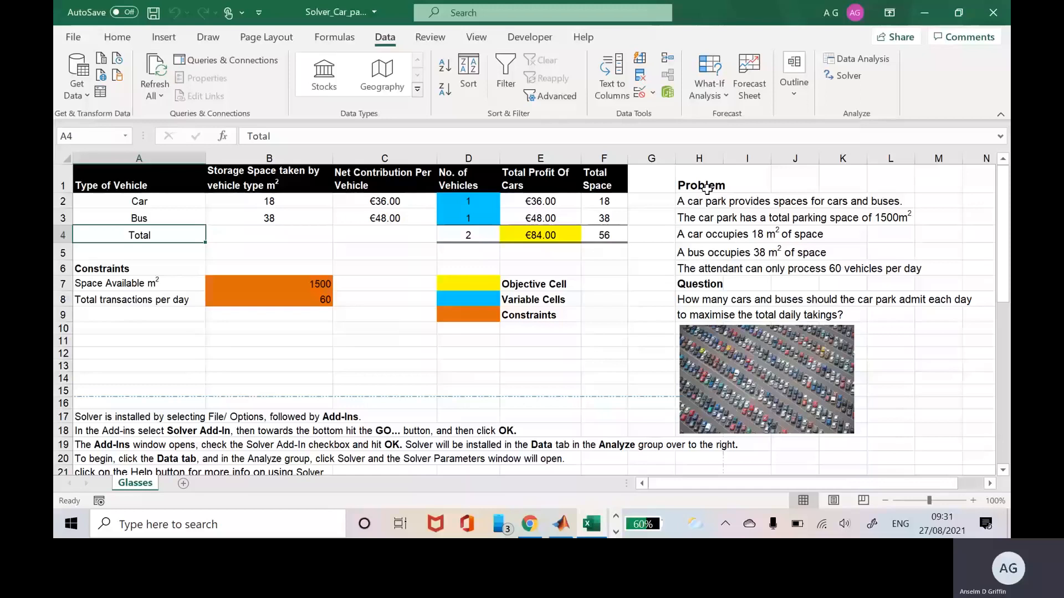
Highlight the Solver instruction notes in rows 17–21, then return to K2.
left_click(100, 420)
mouse_move(100, 420)
left_mouse_down()
mouse_move(98, 475)
mouse_move(106, 439)
left_mouse_up()
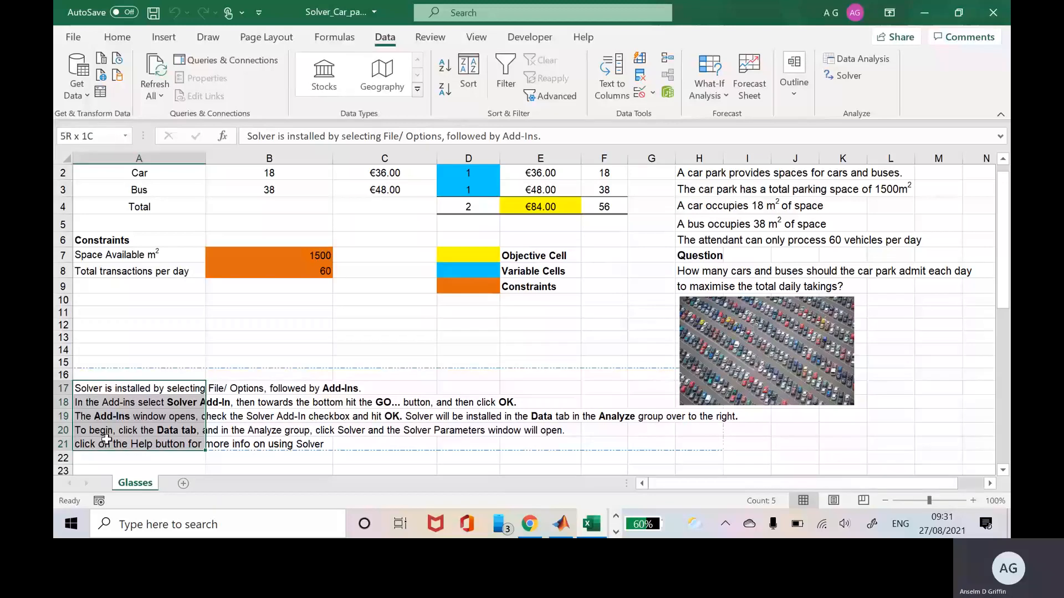
left_click_drag(107, 439, 104, 443)
scroll(948, 264, "up", 1)
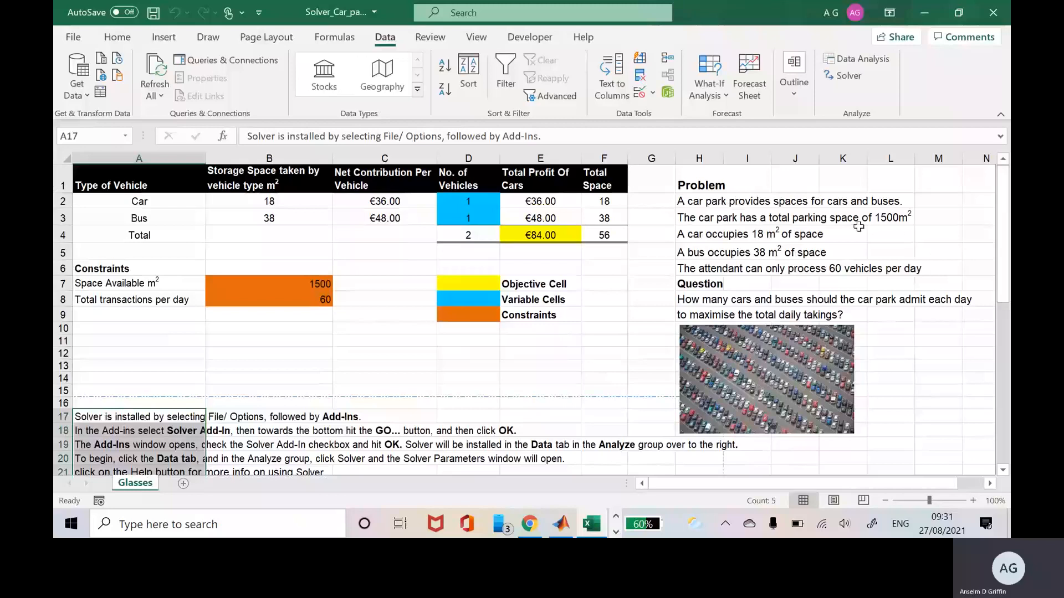
left_click(827, 202)
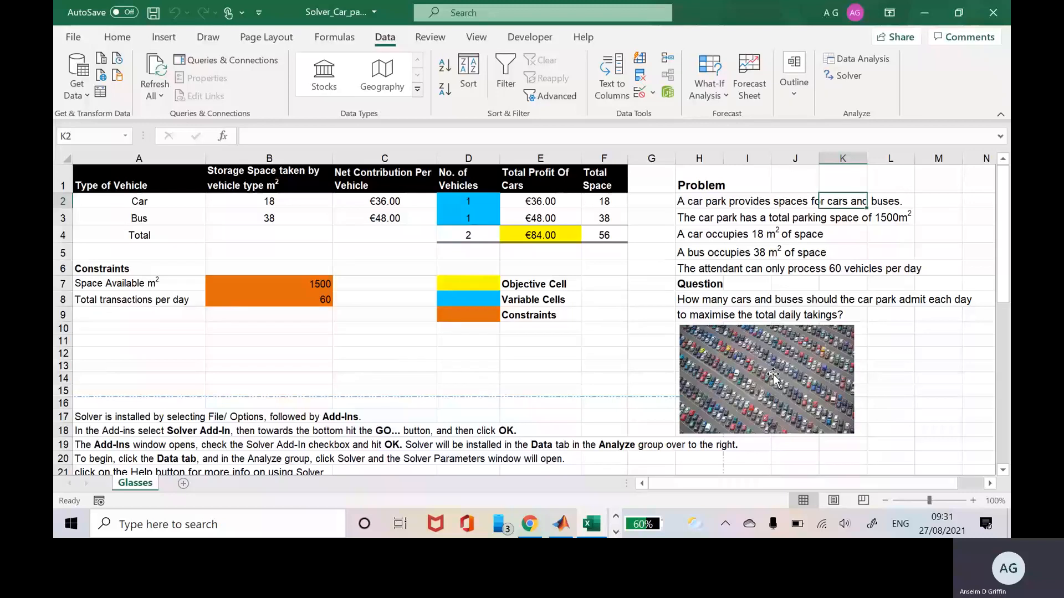
Read the problem statements in H3–H5 and the 60-vehicles-per-day limit.
key("Down")
key("Left")
key("Left")
key("Left")
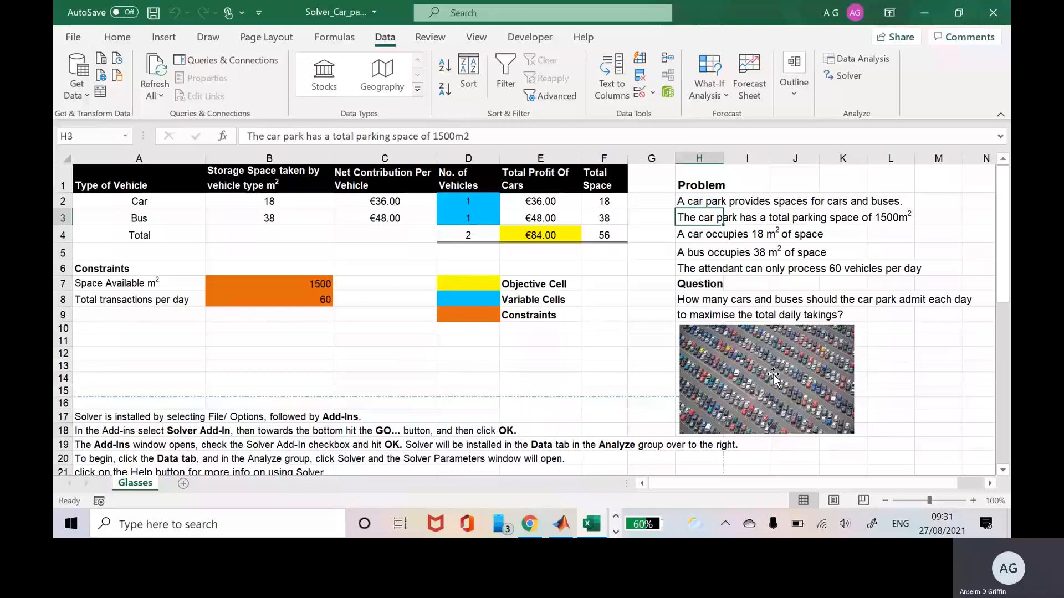
key("Down")
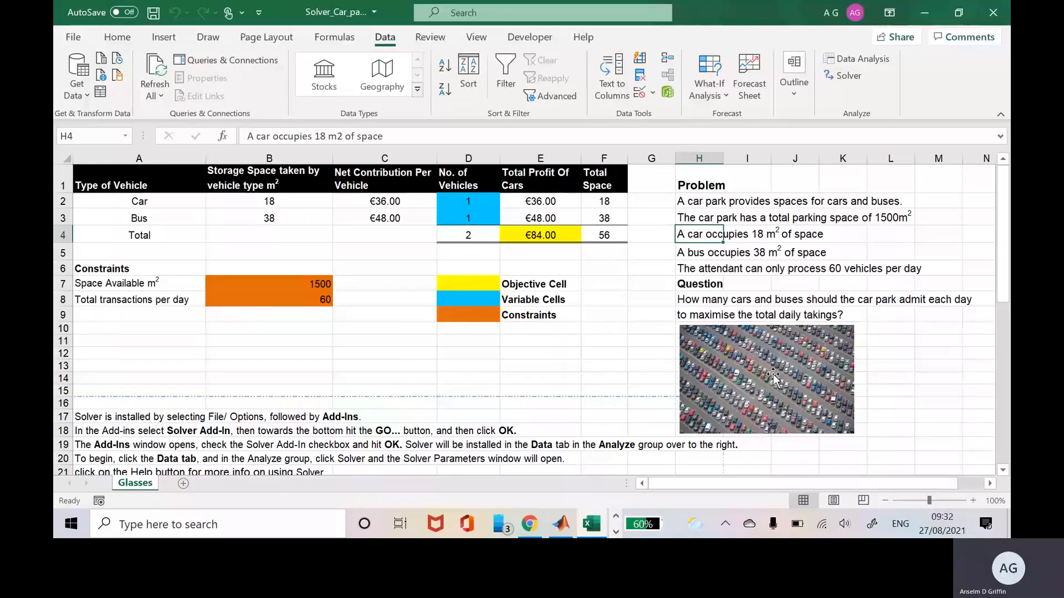
key("Down")
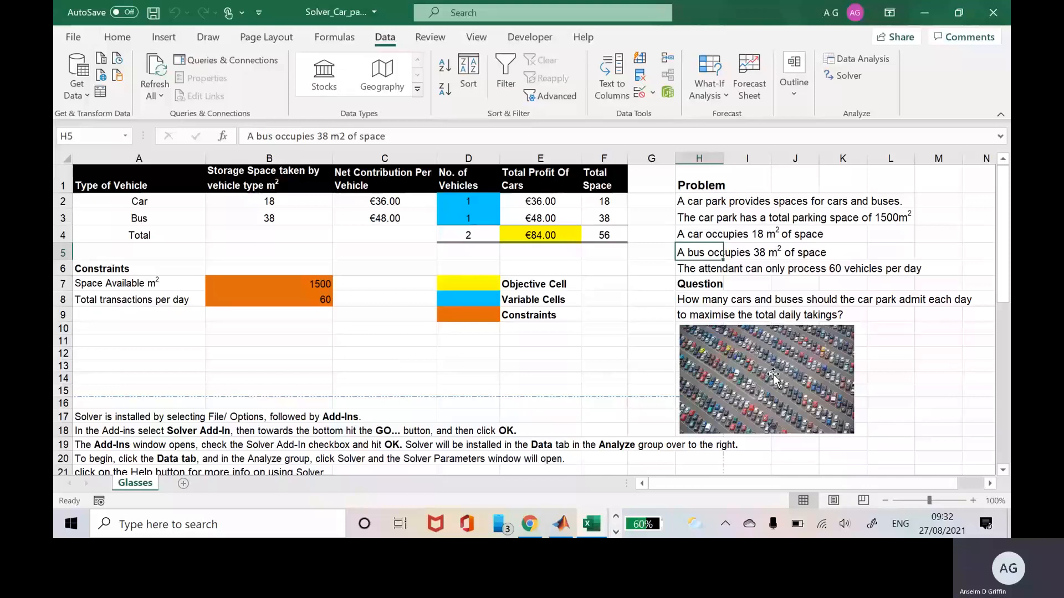
key("Down")
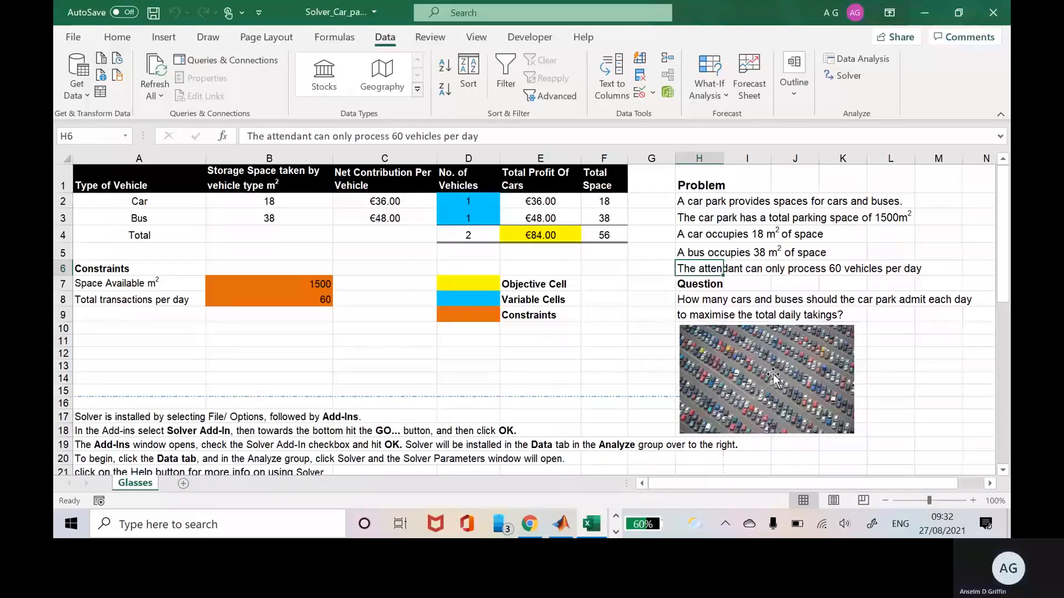
key("Left")
key("Left")
key("Left")
key("Left")
key("Left")
key("Left")
key("Left")
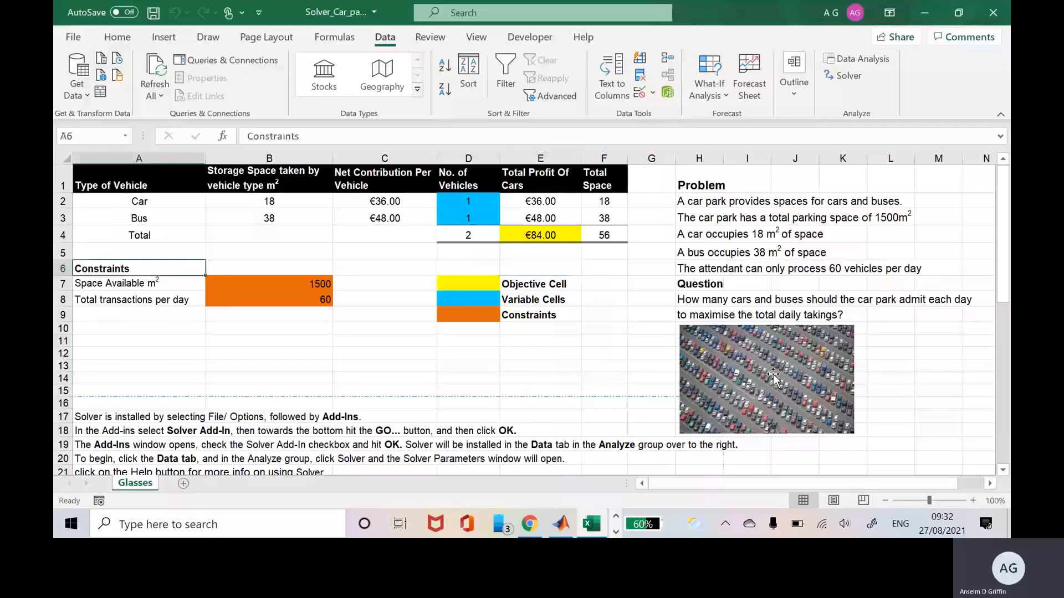
key("Up")
key("Up")
key("Up")
key("Up")
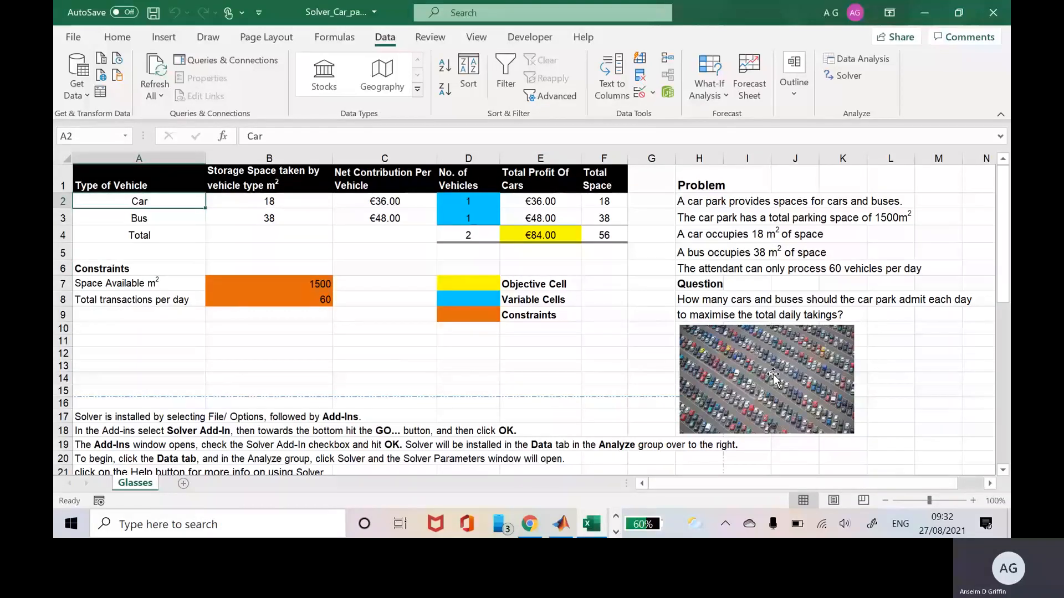
Review the Car row: storage space 18, net contribution, count, profit and space formulas.
key("Right")
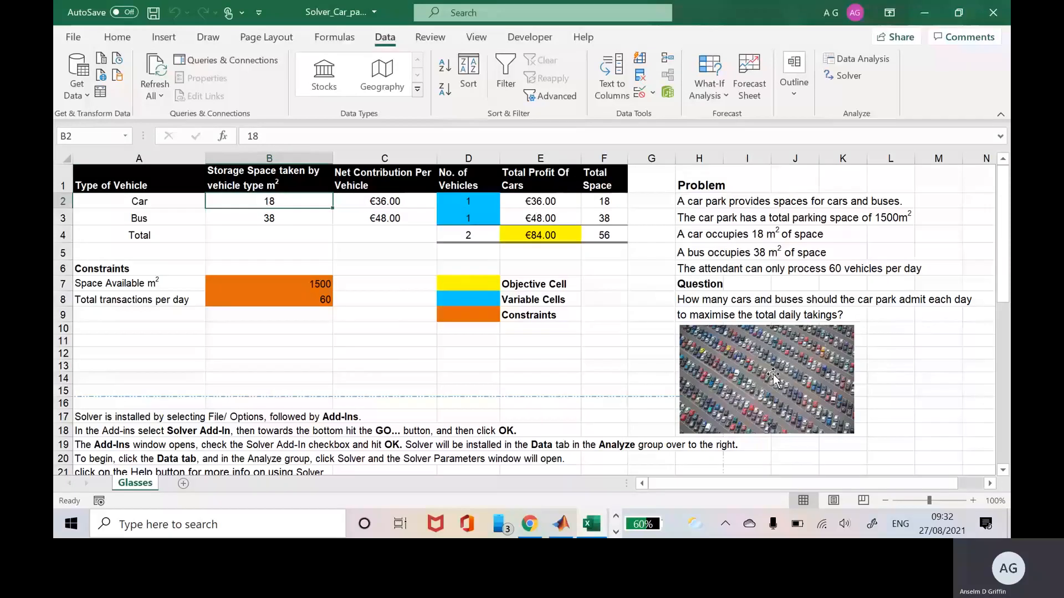
key("Right")
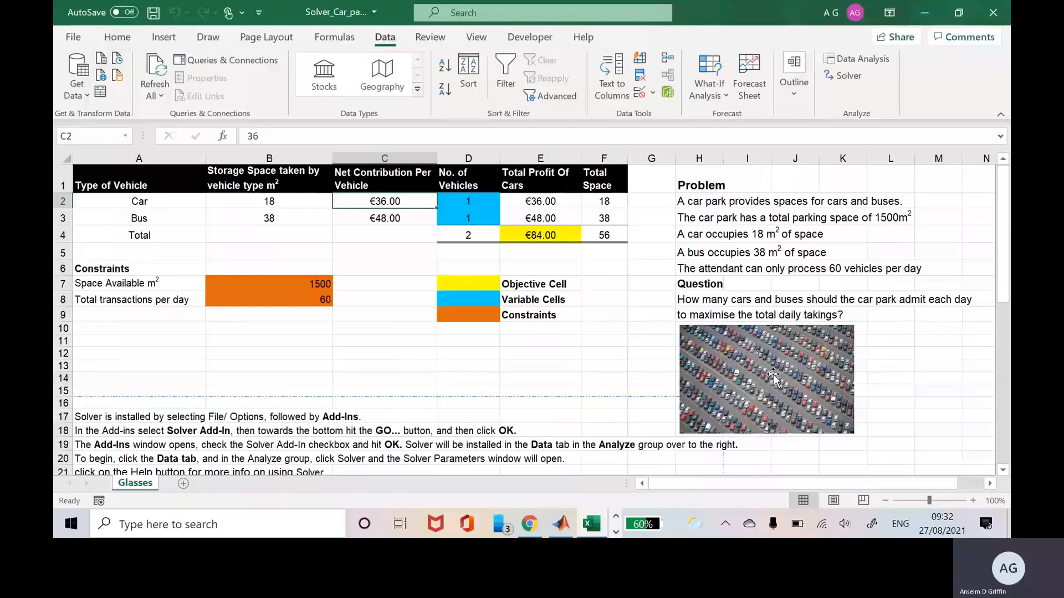
key("Right")
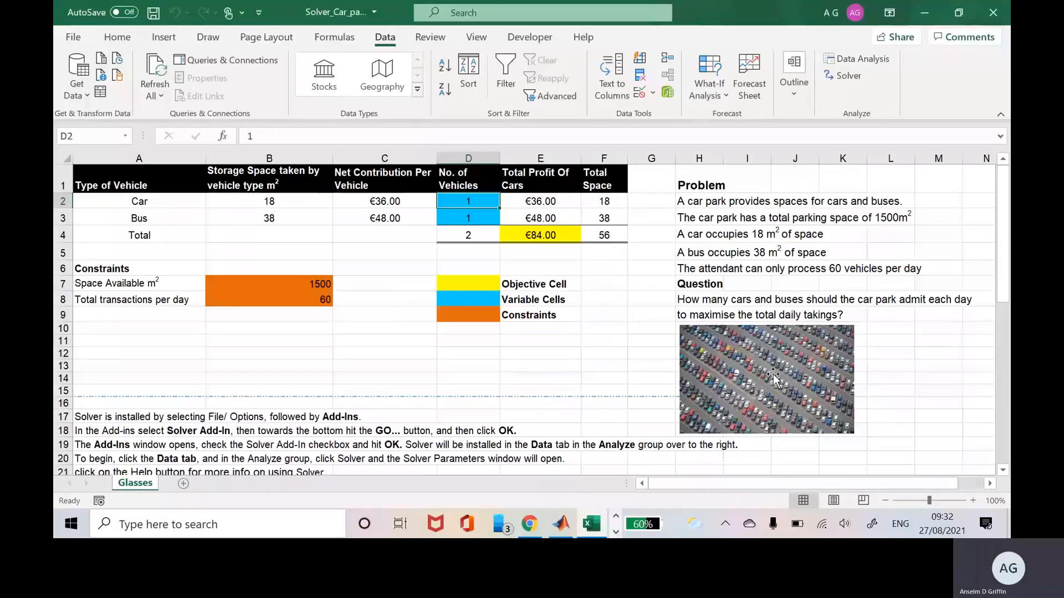
key("Right")
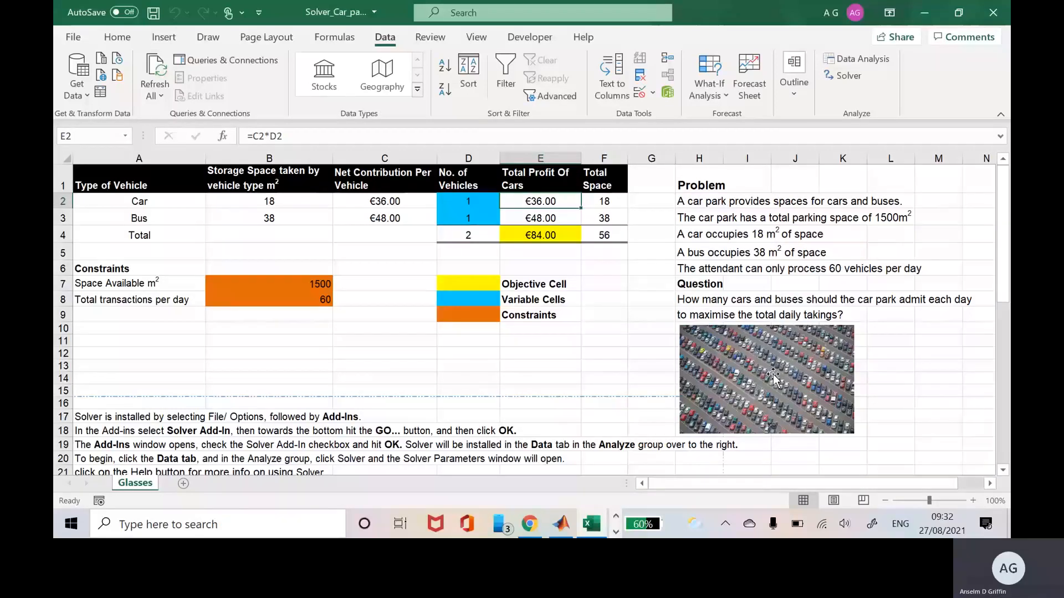
key("Right")
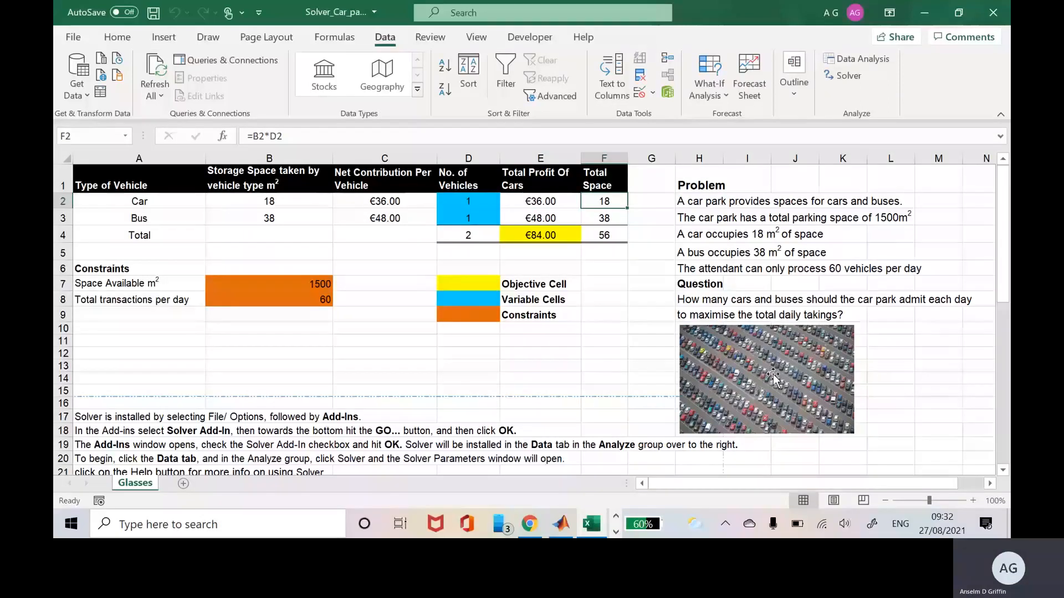
Review the Bus row's space formula, net contribution, count and profit formula.
key("Down")
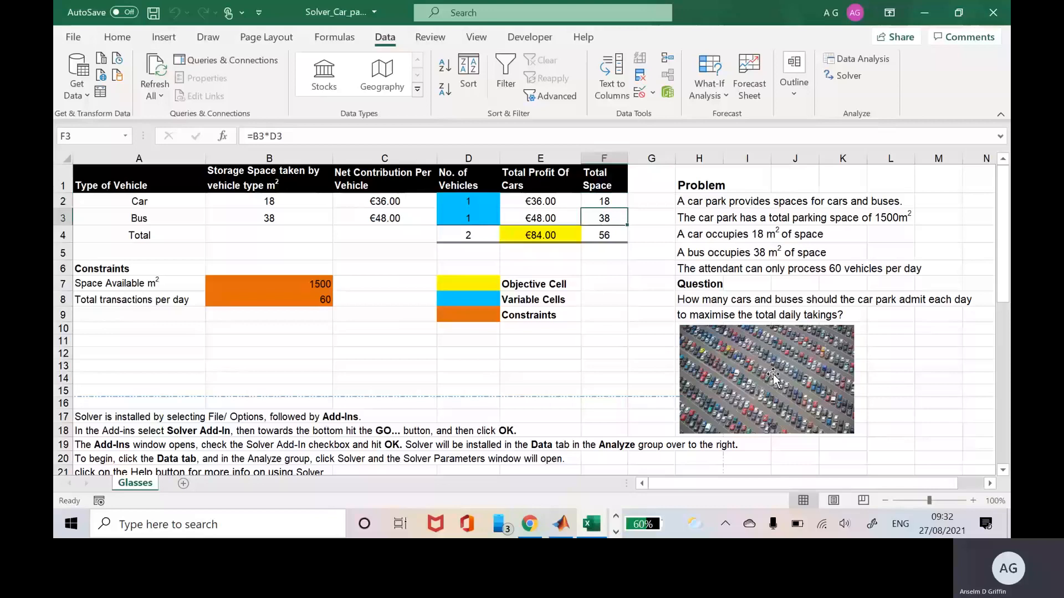
key("Left")
key("Left")
key("Left")
key("Left")
key("Left")
key("Right")
key("Right")
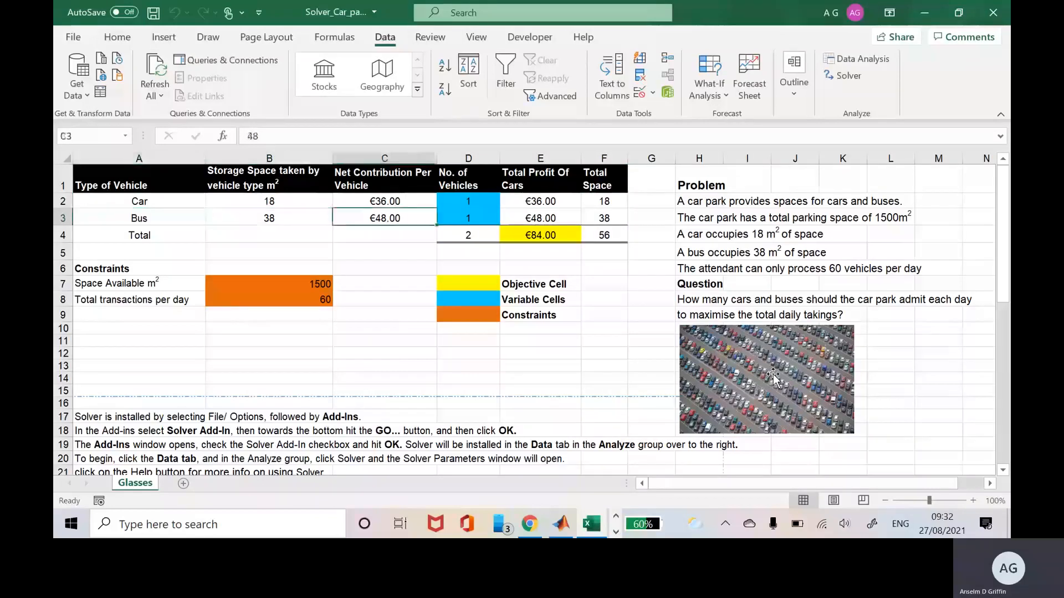
key("Right")
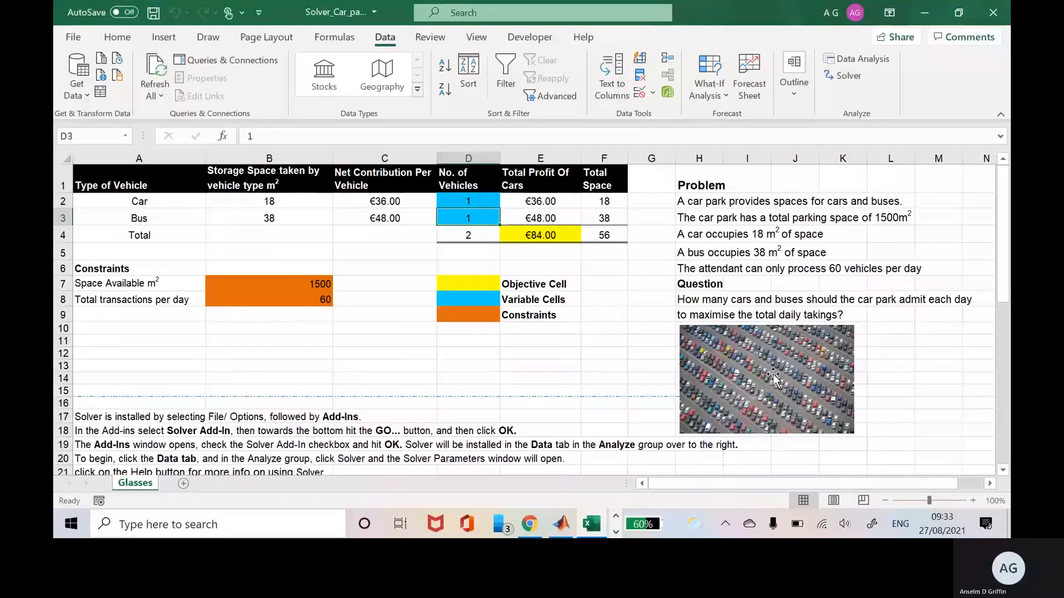
key("Right")
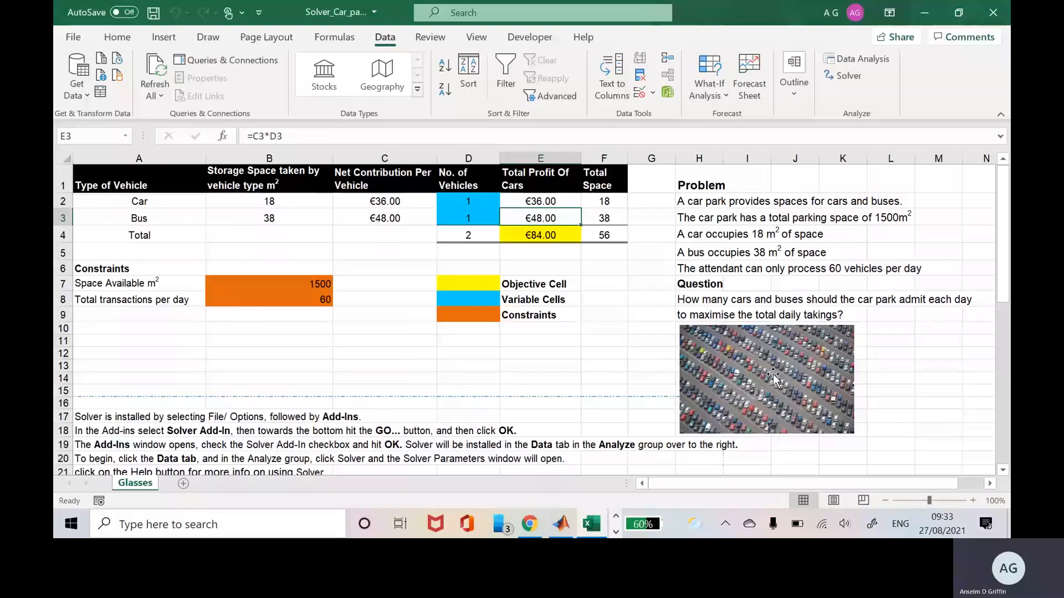
Change the E1 heading from 'Total Profit Of Cars' to 'Total Profit Of Vehicles'.
left_click(535, 189)
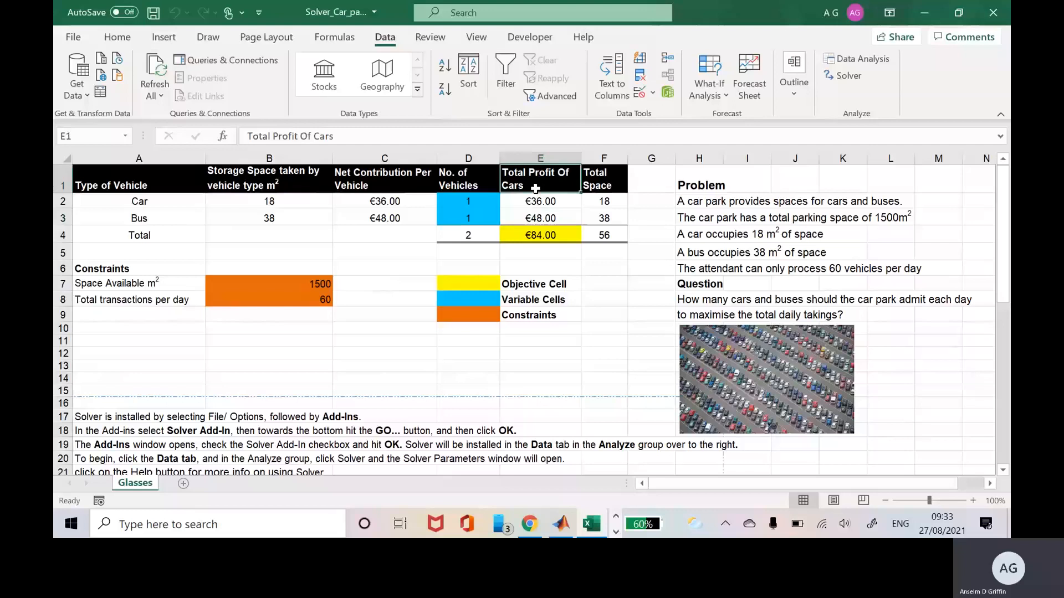
left_click(374, 138)
key("BackSpace")
key("BackSpace")
key("BackSpace")
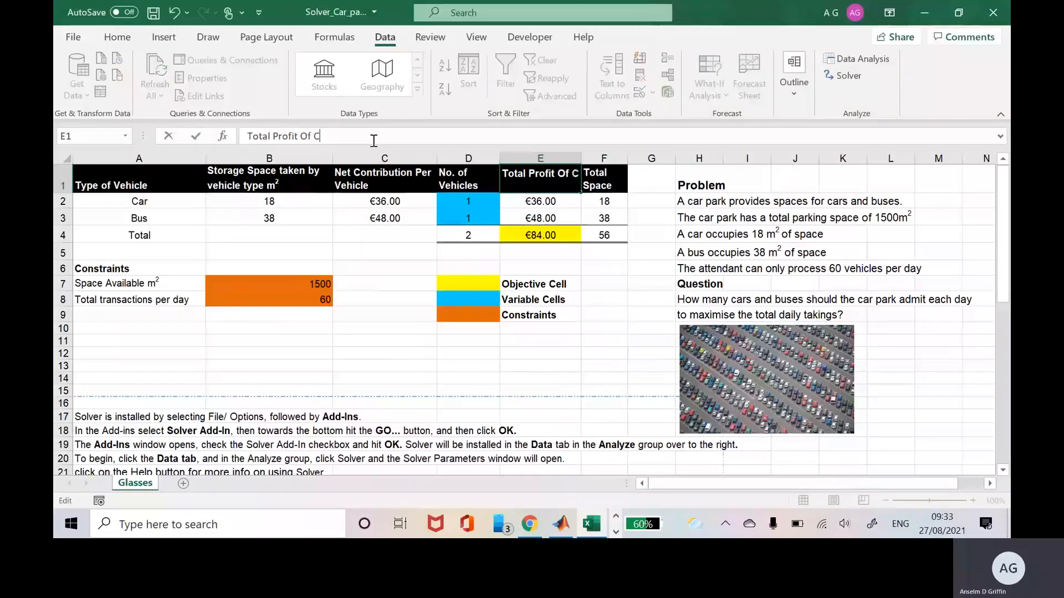
key("BackSpace")
type("Veh")
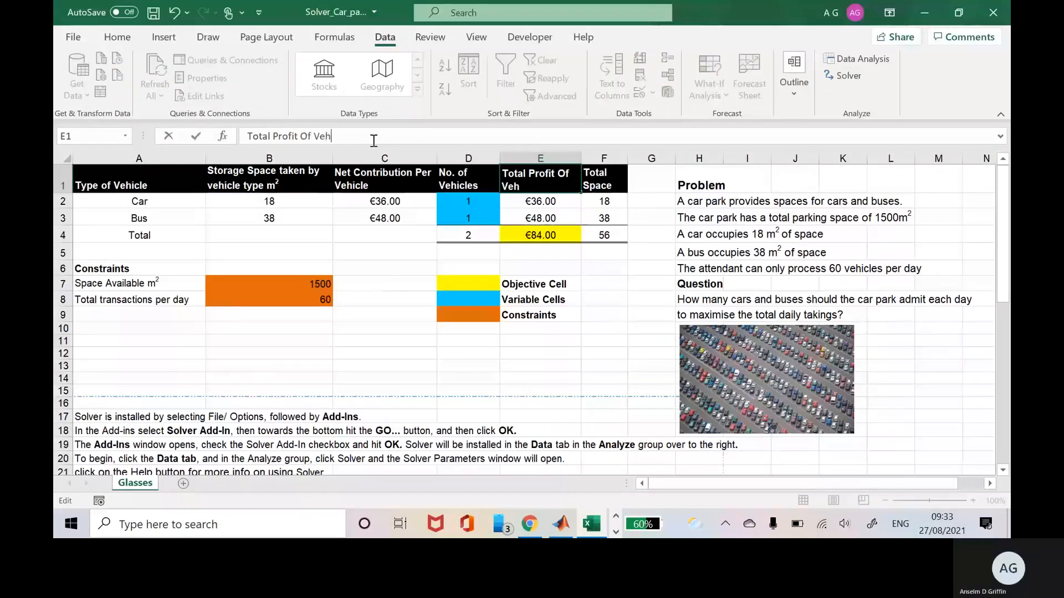
type("icles")
key("Return")
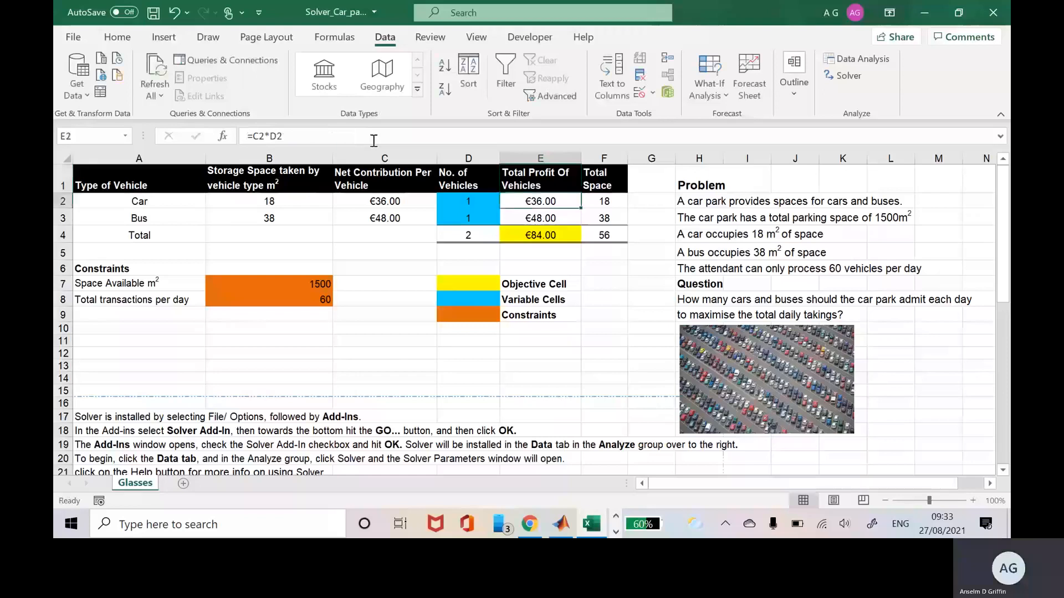
Check the F3 and F4 space formulas, the B7:B8 limits and D4's =SUM(D2:D3).
left_click(605, 217)
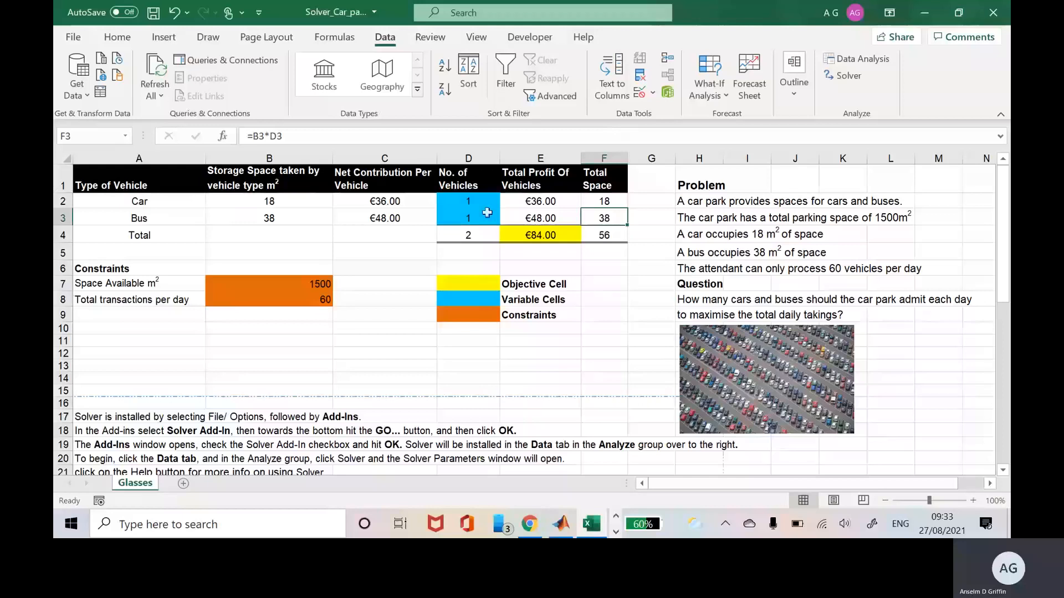
left_click(560, 260)
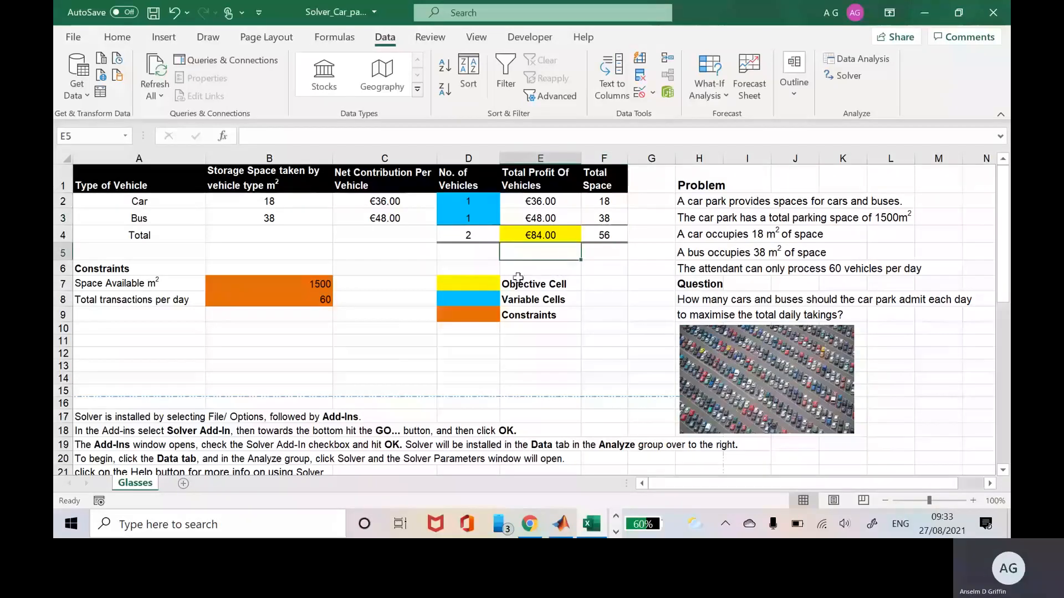
left_click(299, 285)
left_click_drag(299, 285, 299, 295)
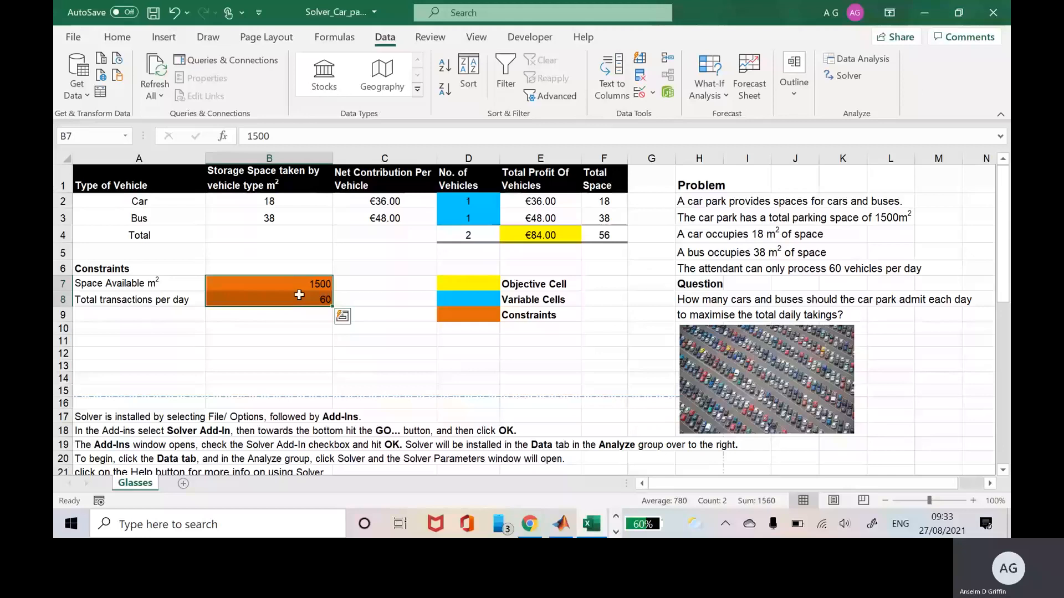
left_click(296, 286)
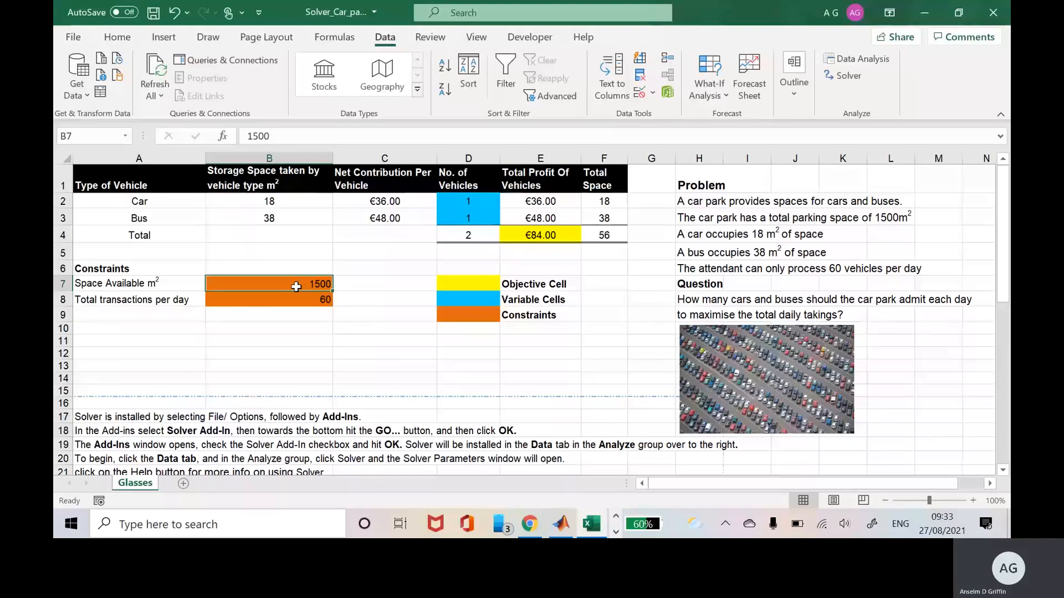
left_click(613, 235)
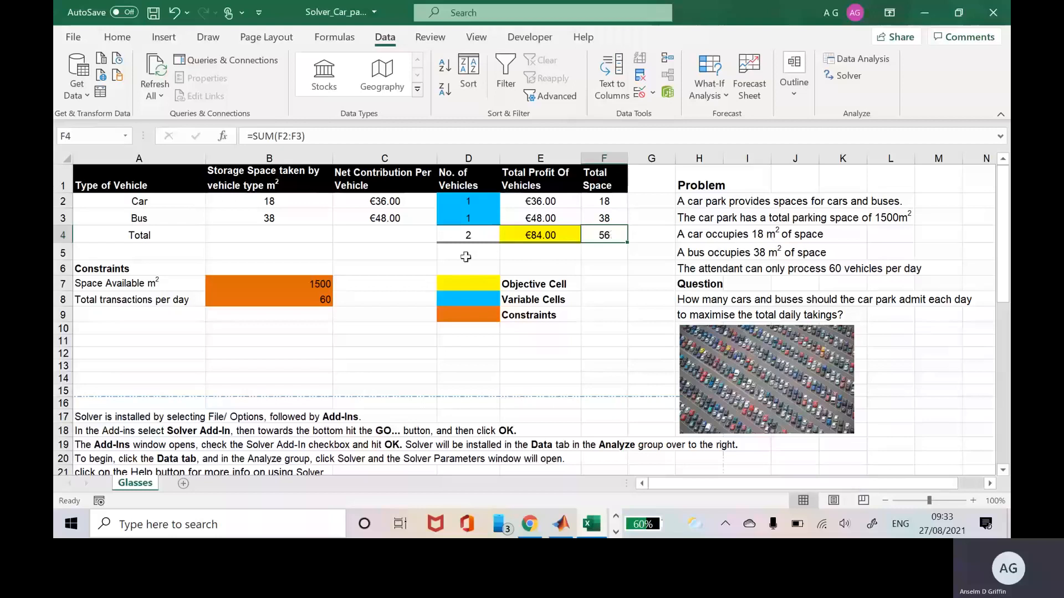
left_click(325, 282)
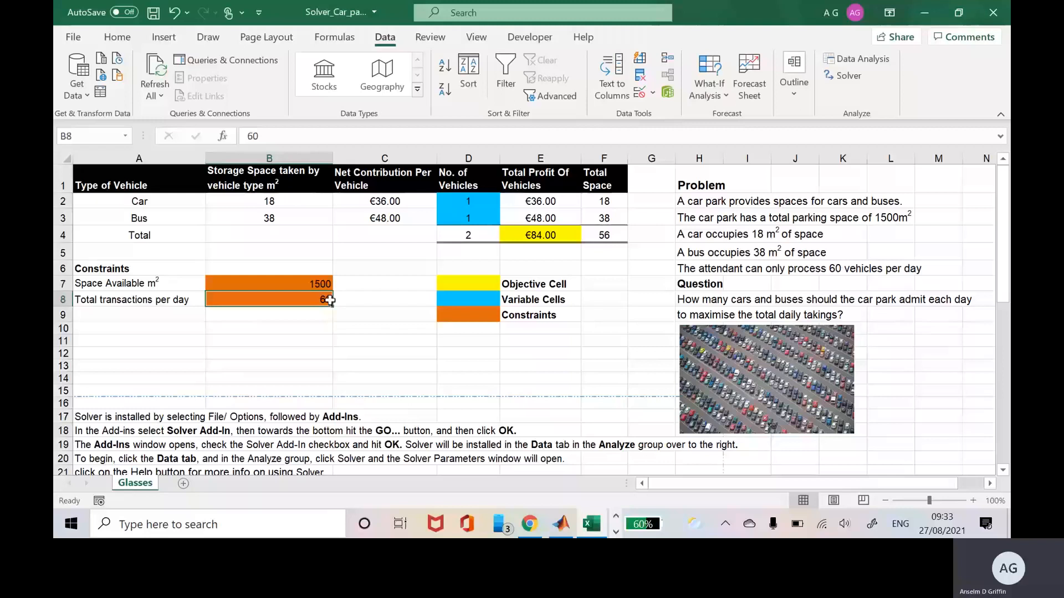
left_click(460, 235)
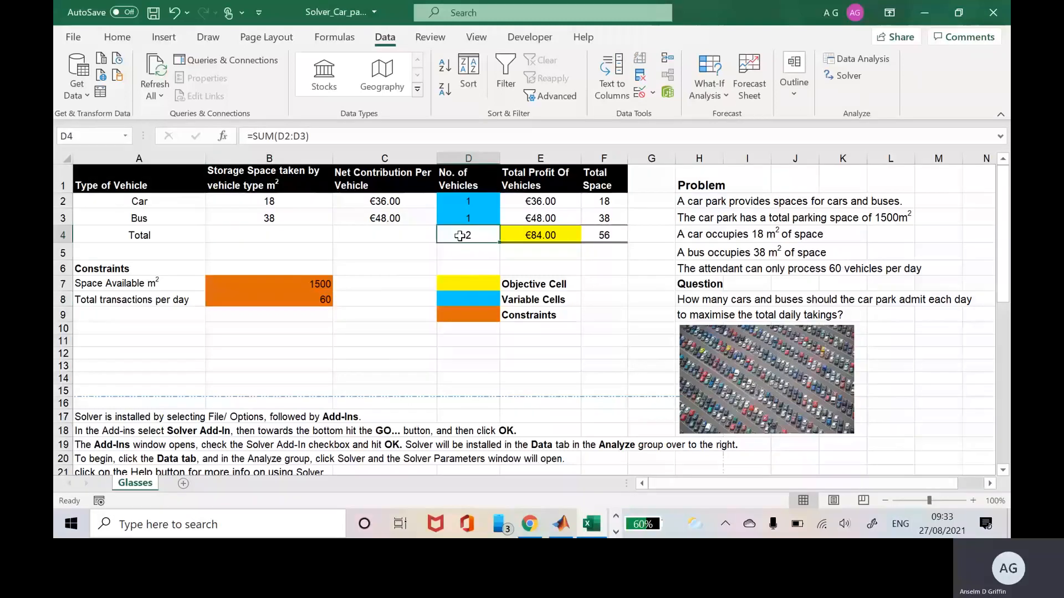
left_click(327, 301)
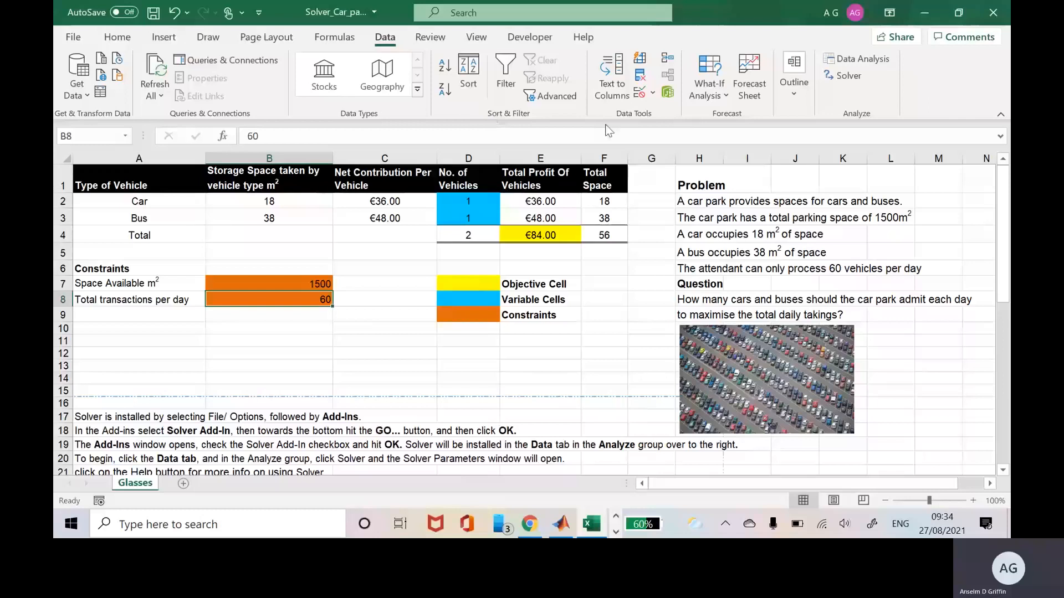
Open Solver and set total profit $E$4 as the objective to maximise.
left_click(850, 79)
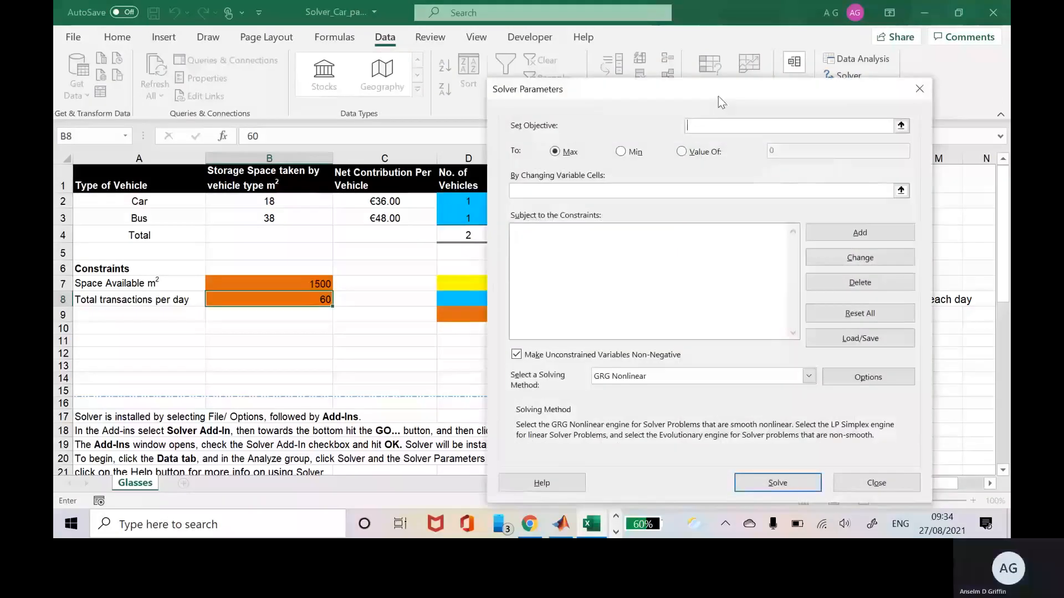
left_click_drag(718, 95, 727, 272)
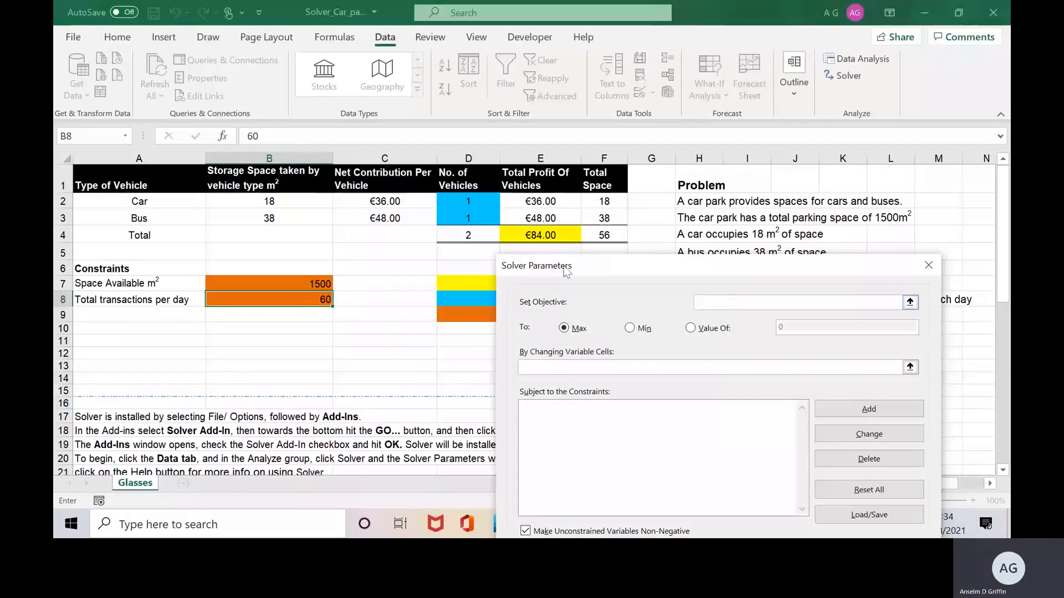
left_click(542, 238)
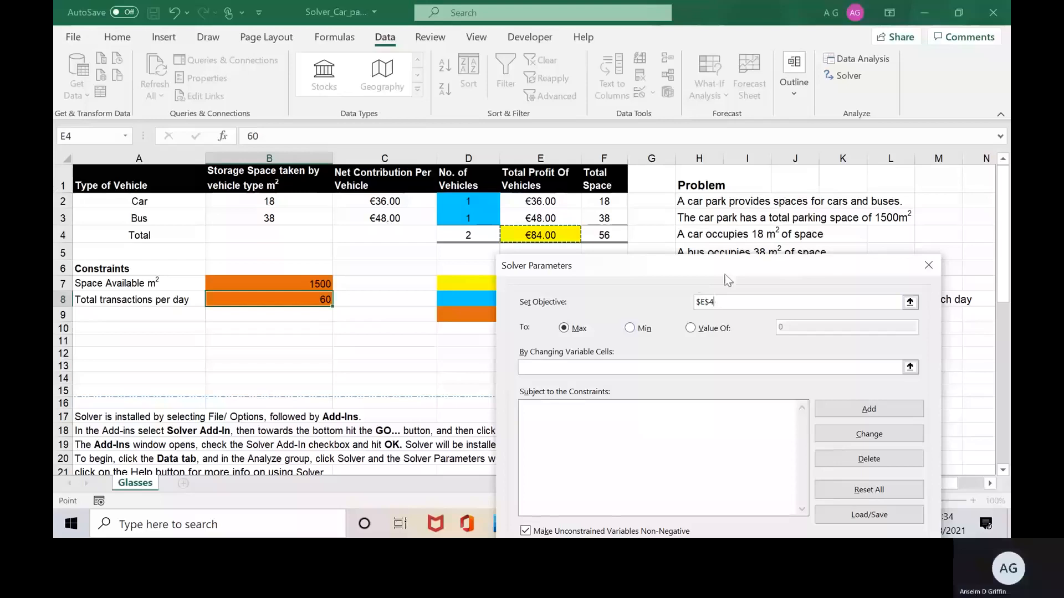
left_click_drag(738, 269, 815, 221)
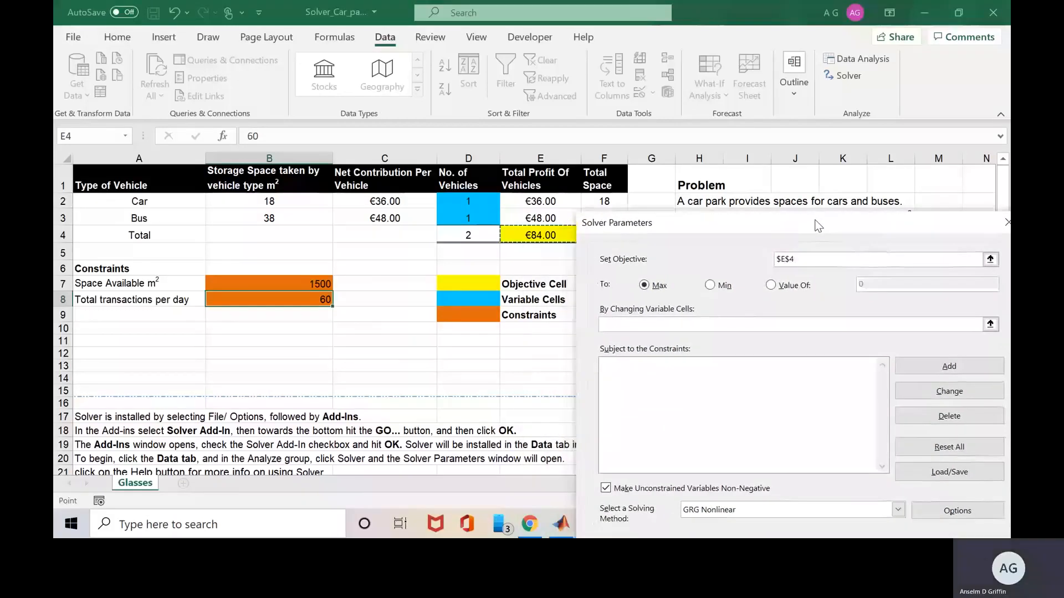
Set $D$2:$D$3 as the variable cells and bring up the Add Constraint form.
left_click(704, 323)
left_click(476, 200)
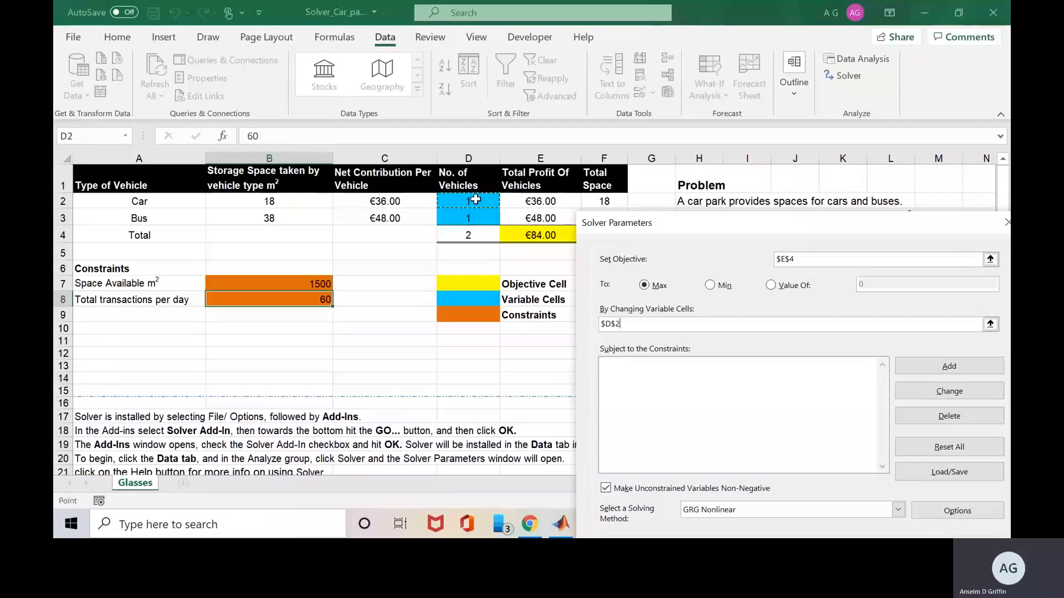
left_click_drag(475, 200, 475, 217)
left_click_drag(775, 220, 753, 138)
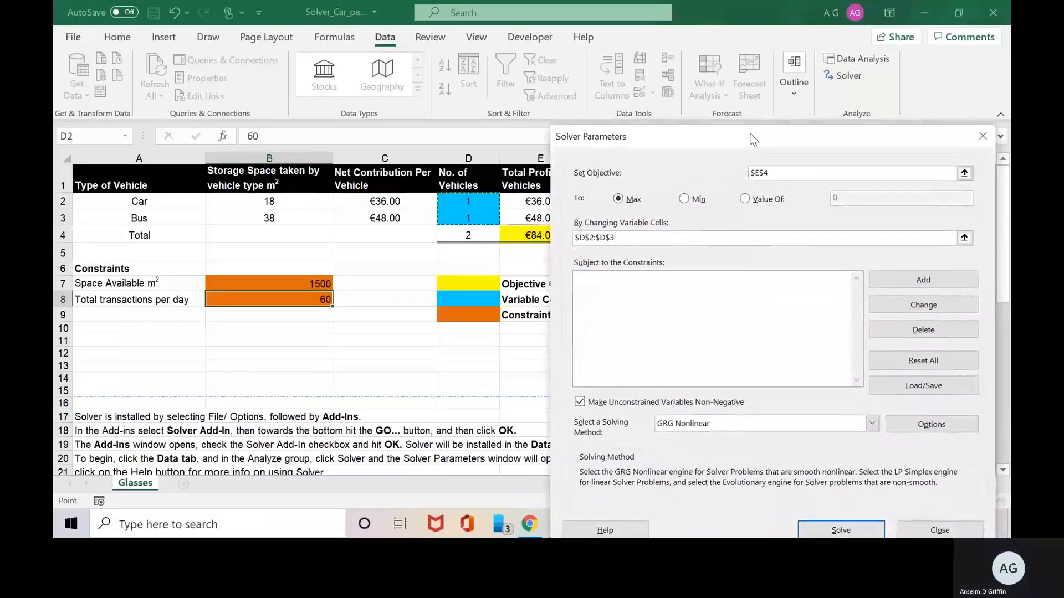
left_click(729, 289)
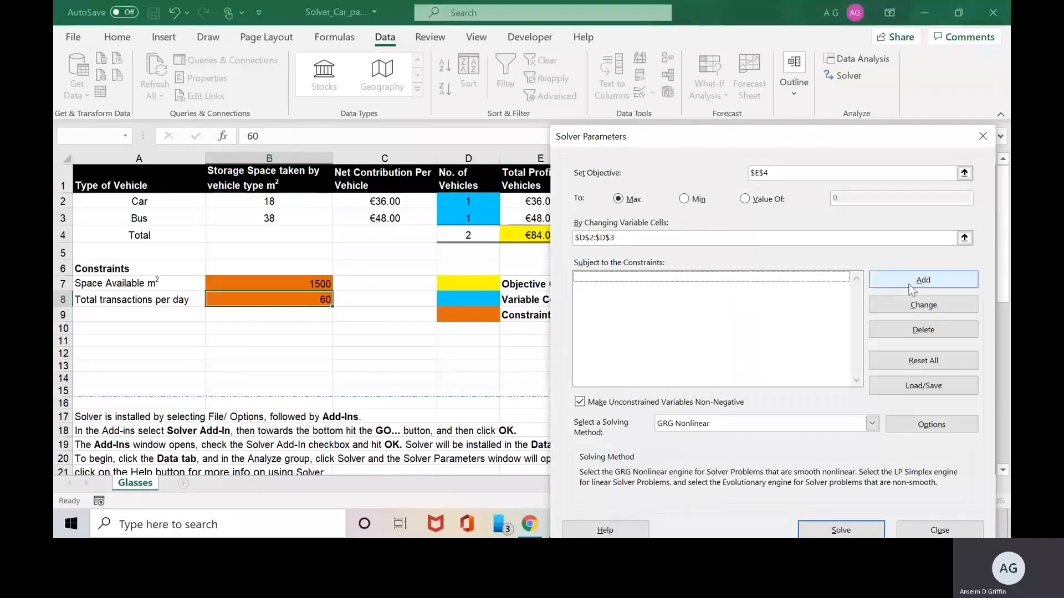
left_click_drag(847, 142, 882, 136)
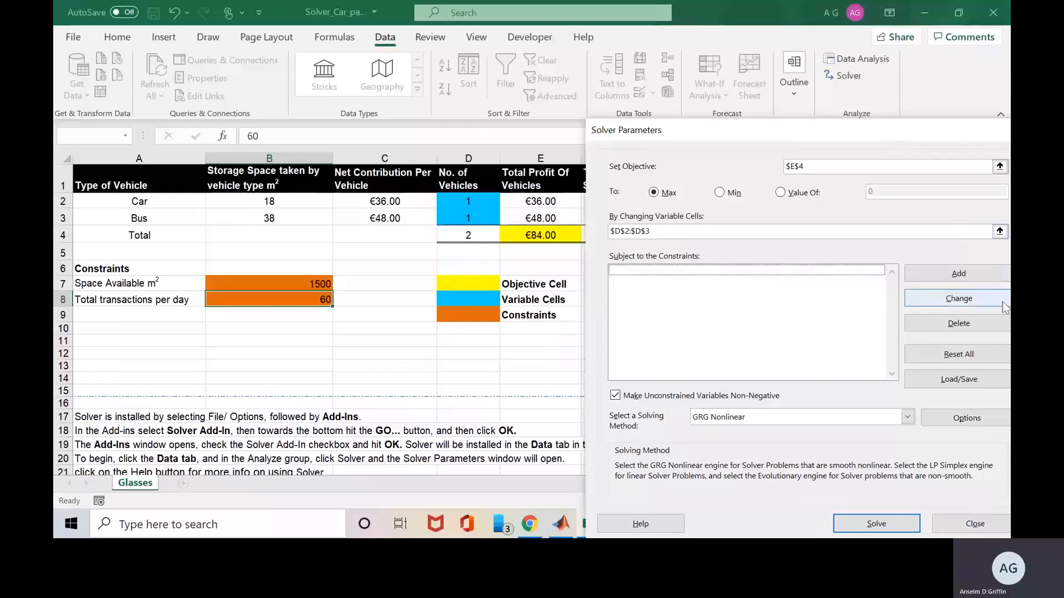
left_click(986, 270)
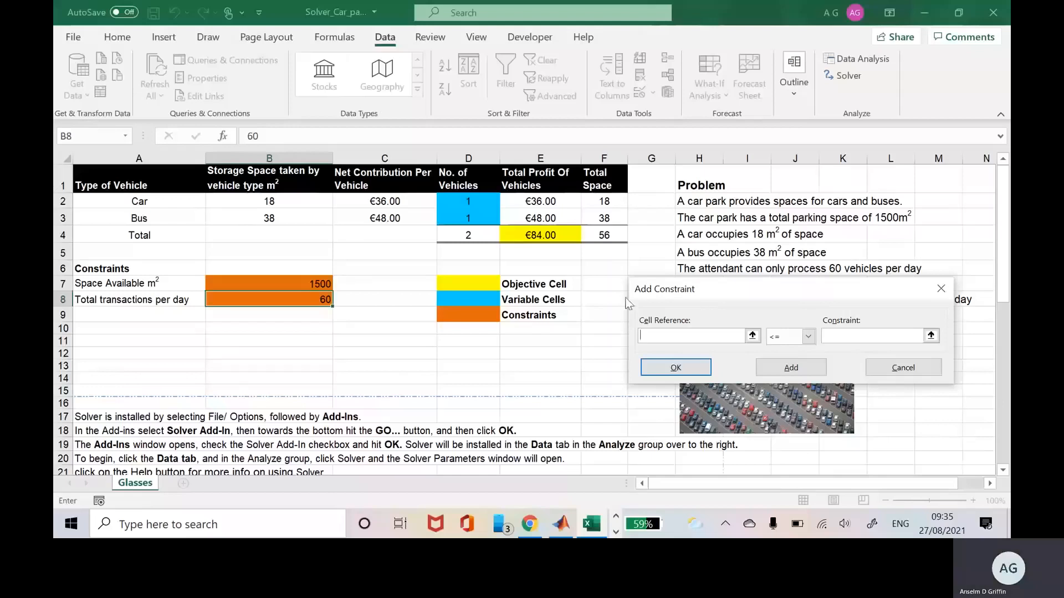
Add the constraints $F$4 <= $B$7 for space and $D$4 <= $B$8 for vehicles.
left_click(604, 235)
left_click(841, 336)
left_click(317, 284)
left_click(794, 369)
left_click(474, 237)
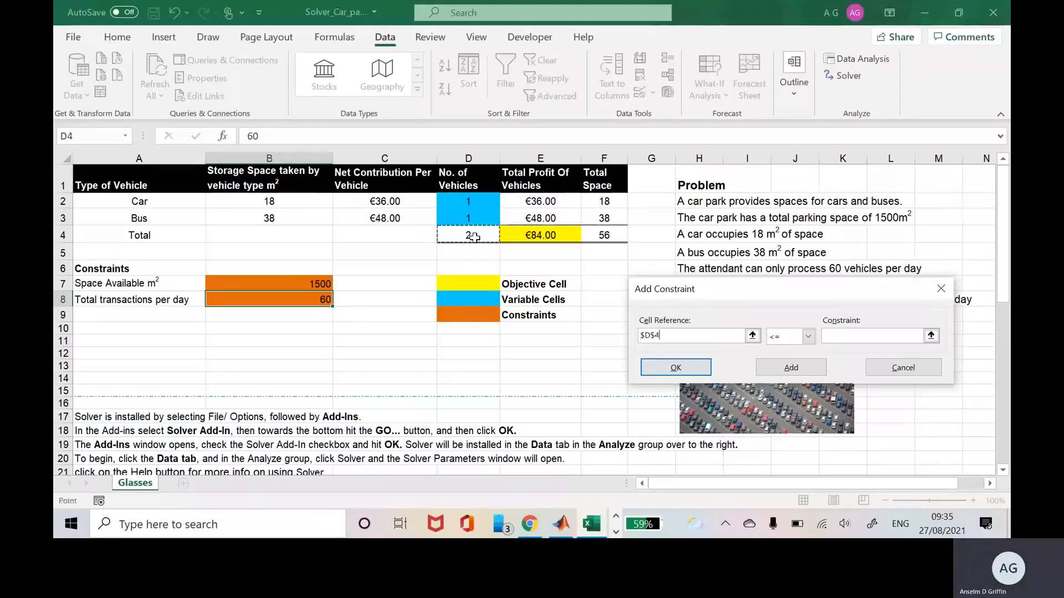
left_click(826, 336)
left_click(307, 297)
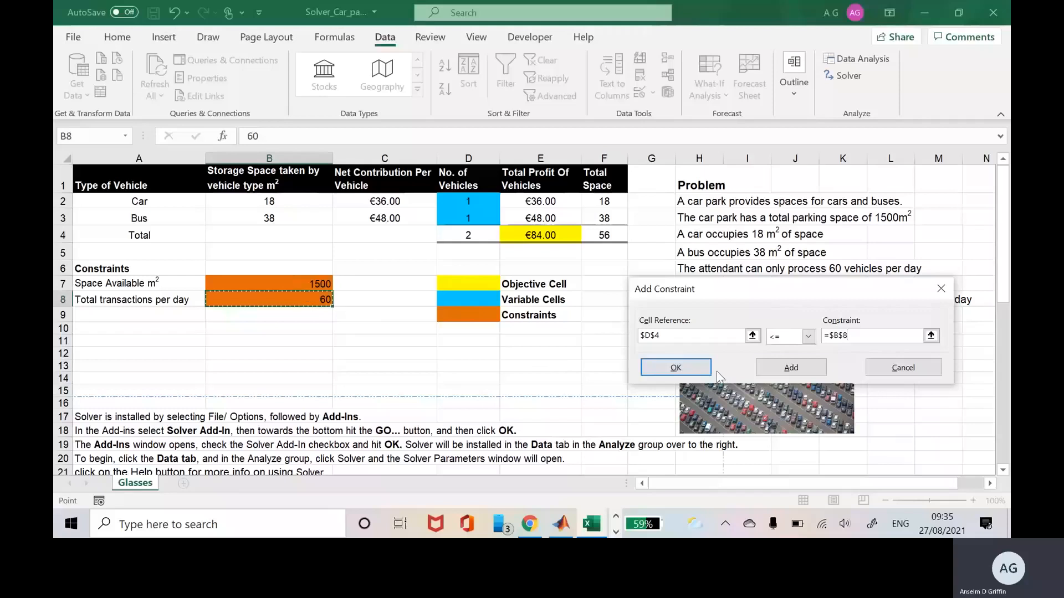
left_click(808, 370)
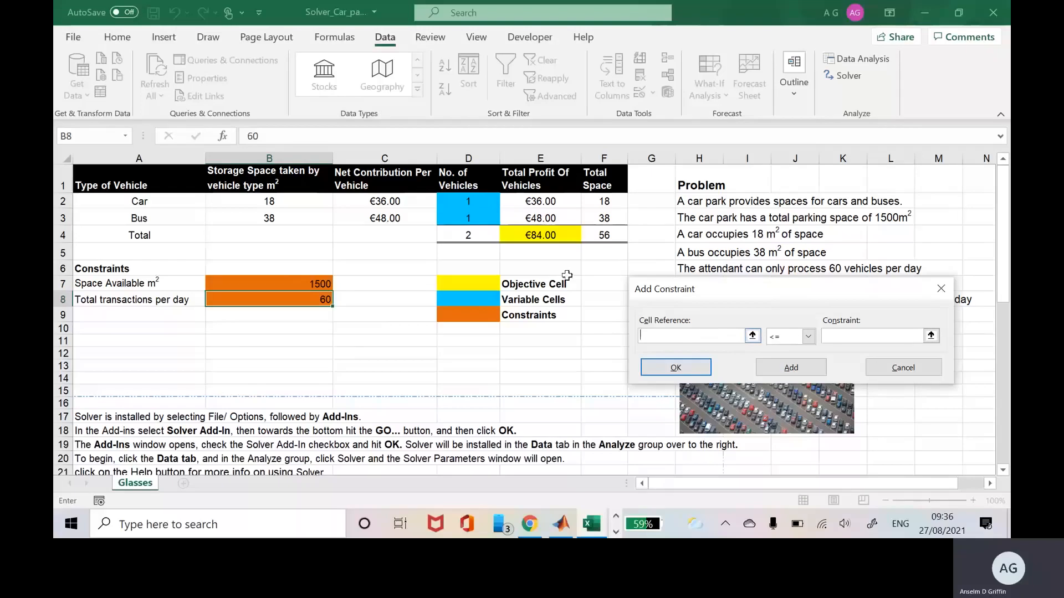
Add non-negativity constraints $D$2 >= 0 and $D$3 >= 0 for cars and buses.
left_click(467, 203)
left_click(808, 336)
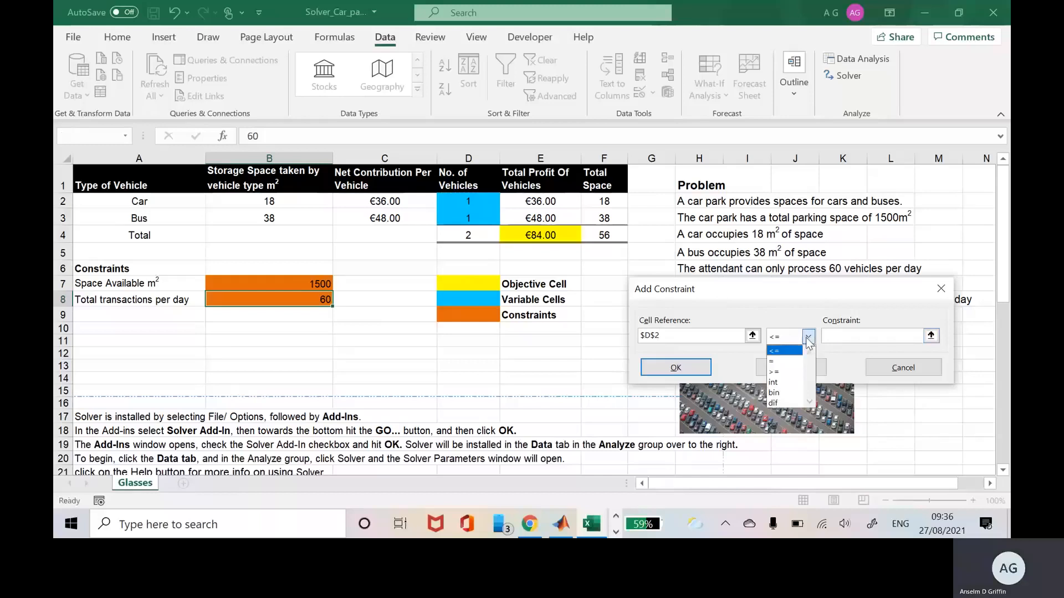
left_click(796, 370)
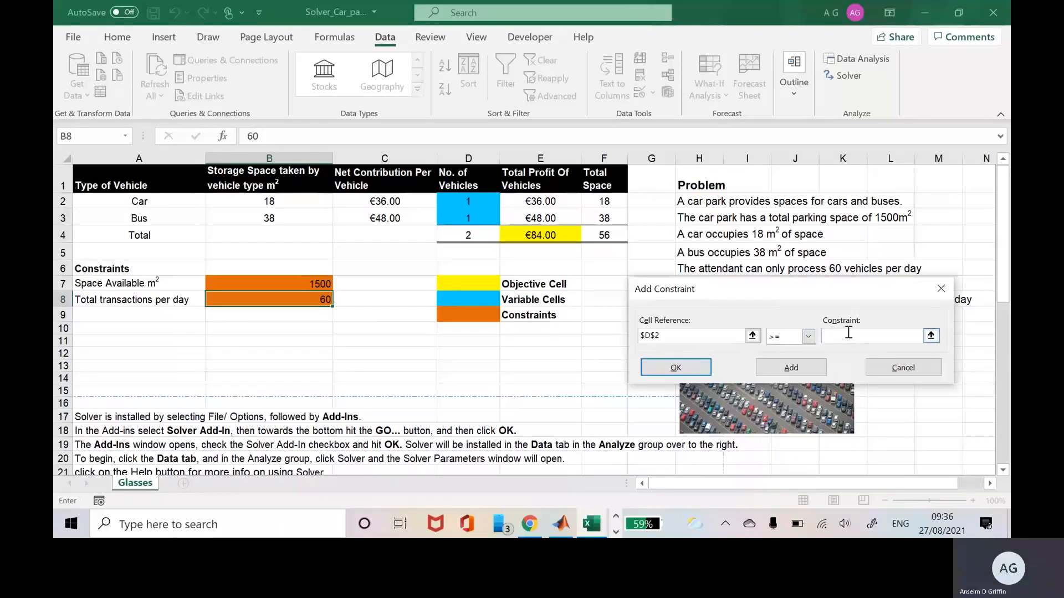
type("0")
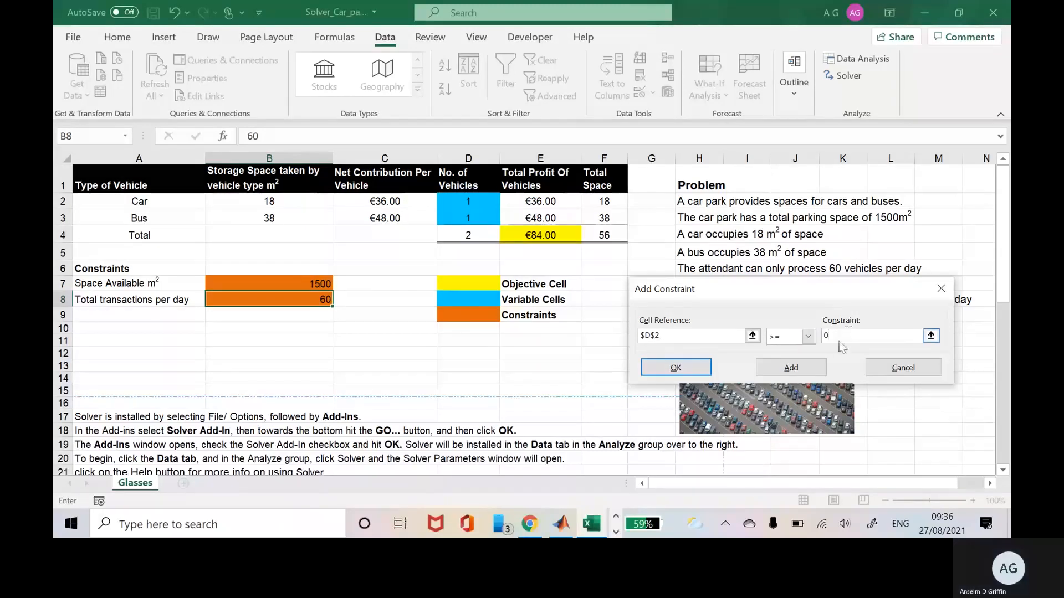
left_click(816, 371)
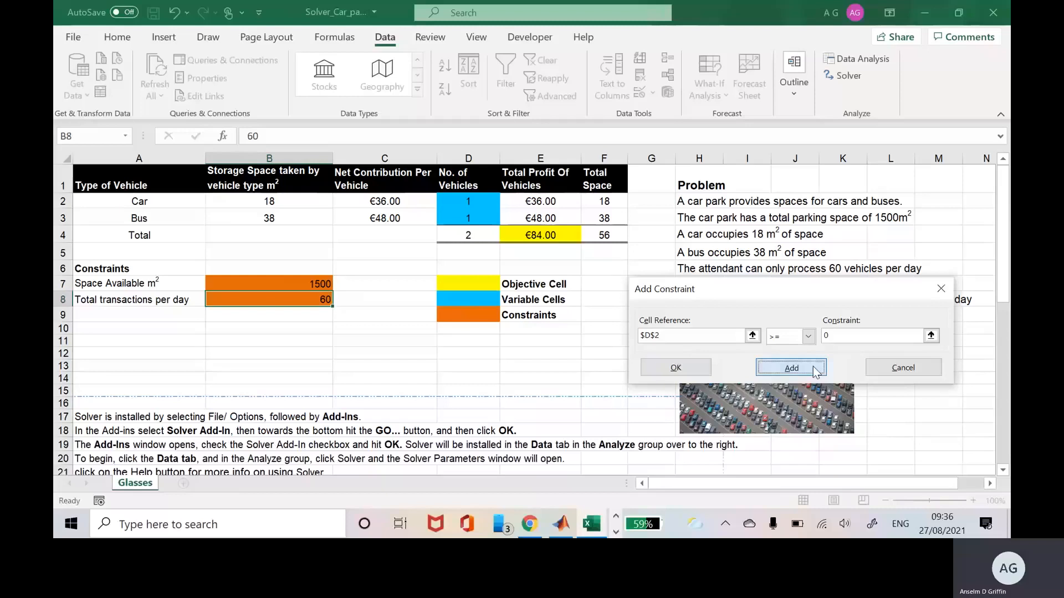
left_click(478, 219)
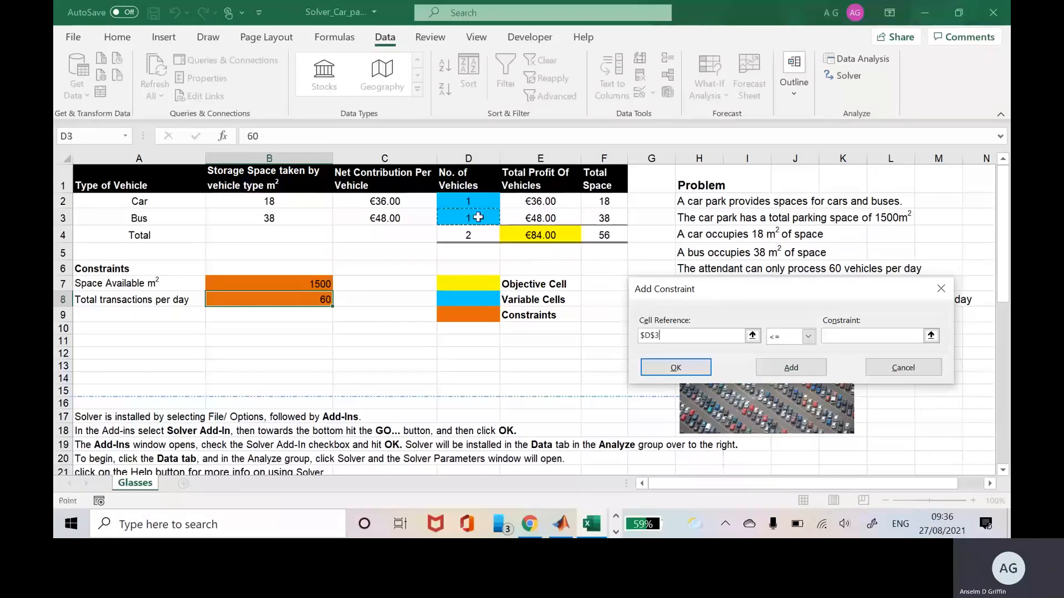
left_click(808, 336)
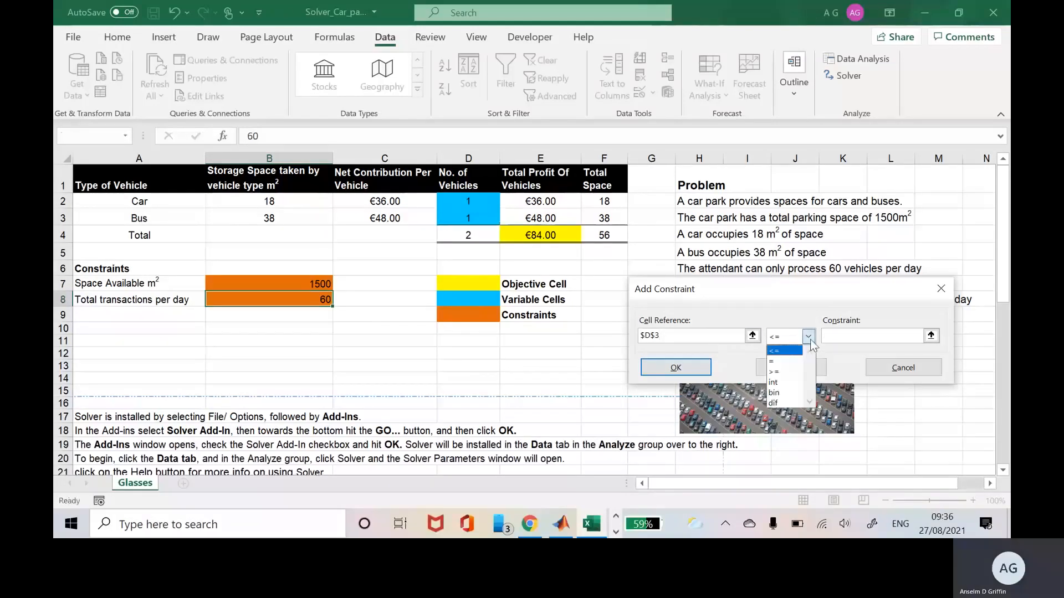
left_click(802, 372)
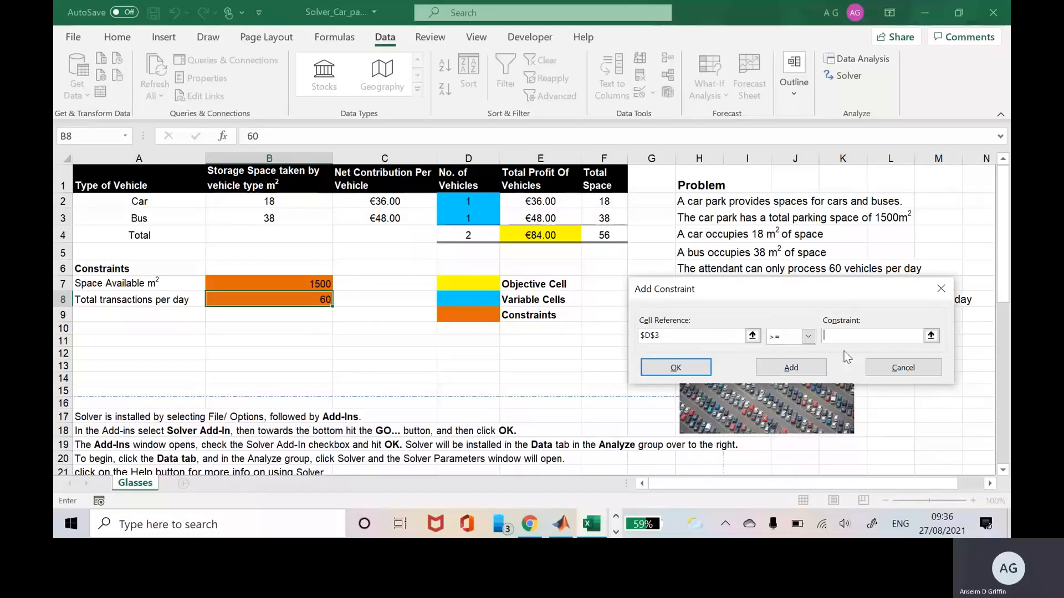
type("0")
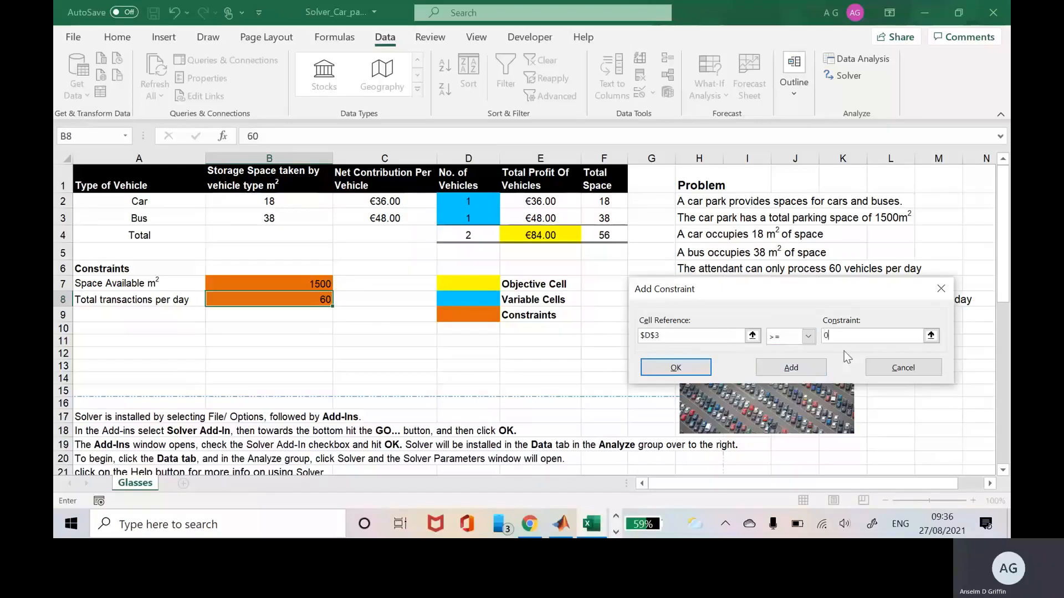
left_click(817, 367)
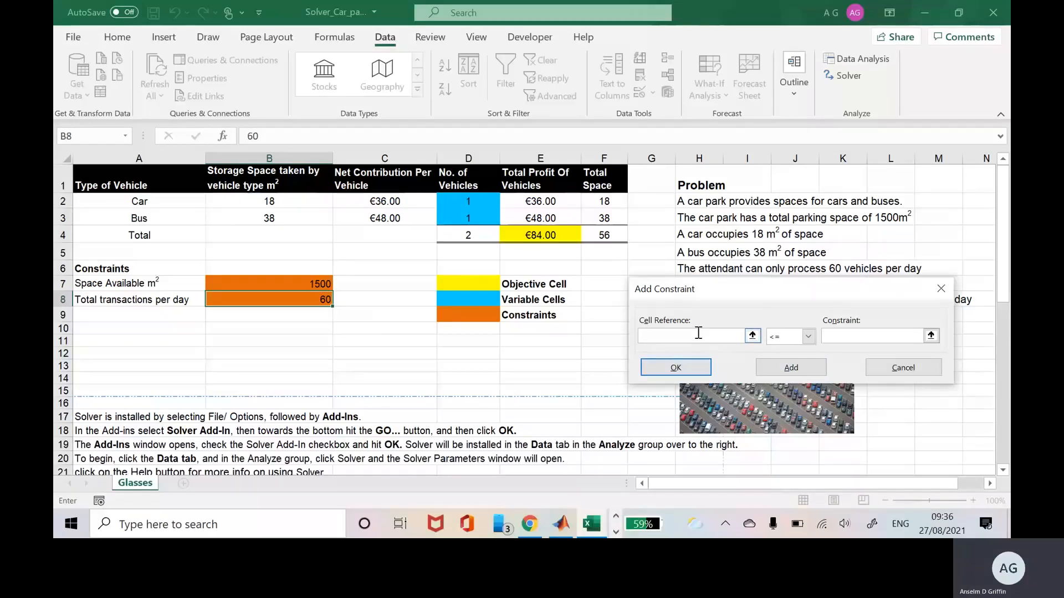
Add int constraints on $D$2 and $D$3, then return to Solver Parameters.
left_click(469, 202)
left_click(810, 338)
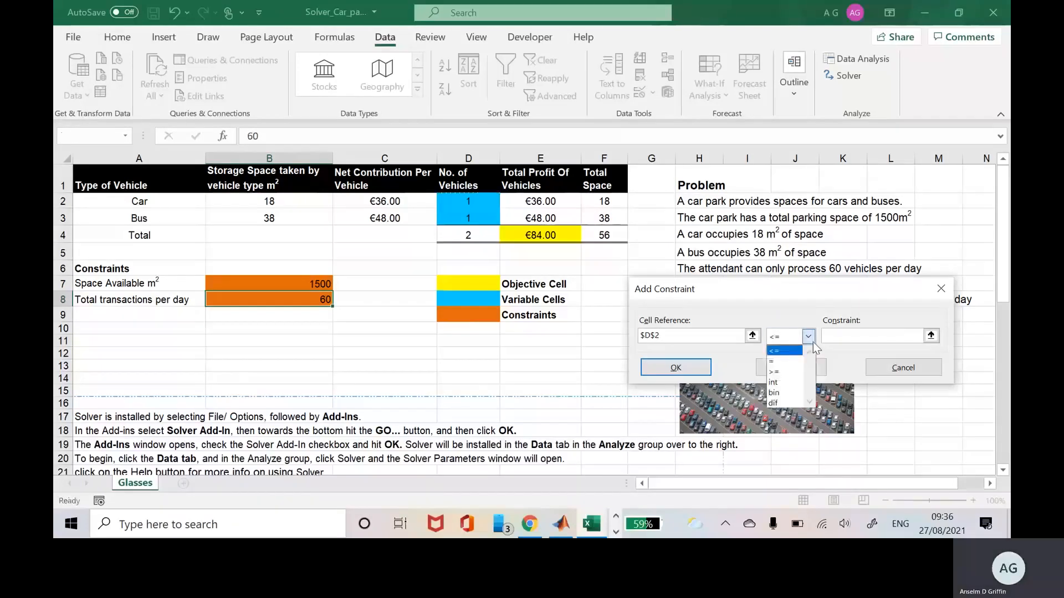
left_click(784, 382)
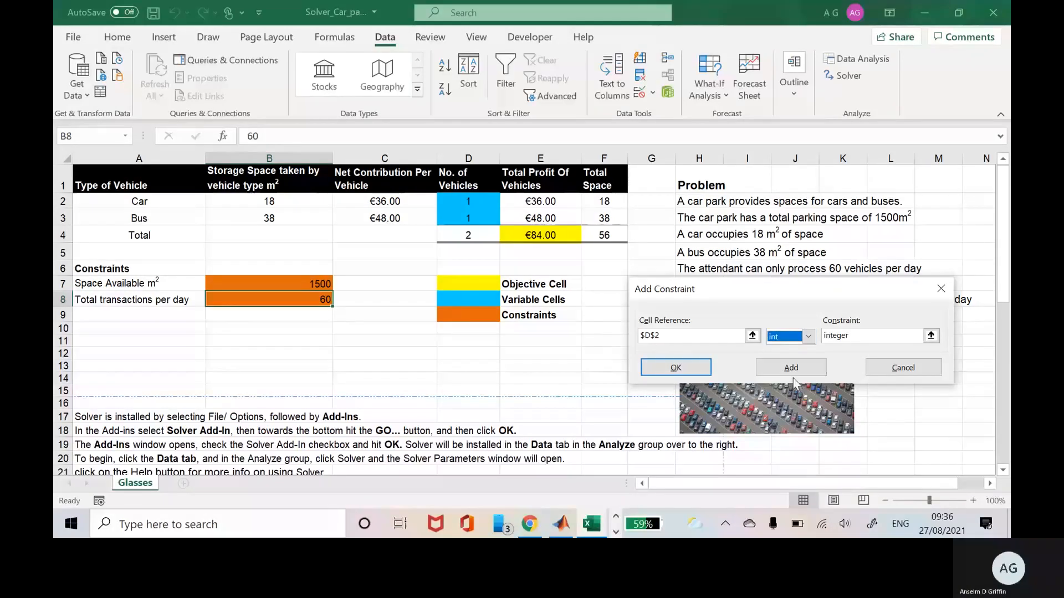
left_click(793, 375)
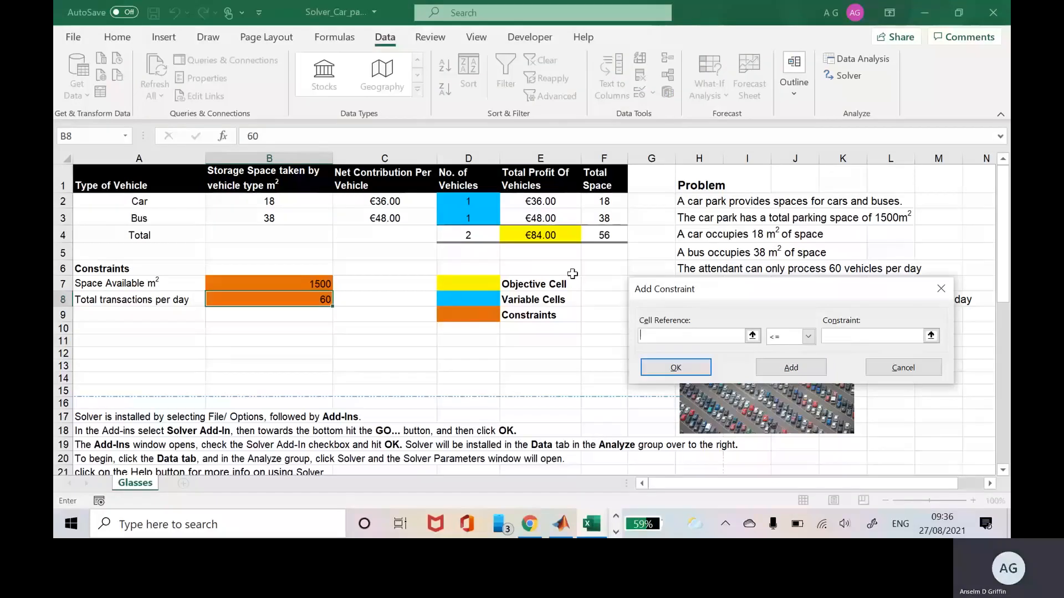
left_click(481, 217)
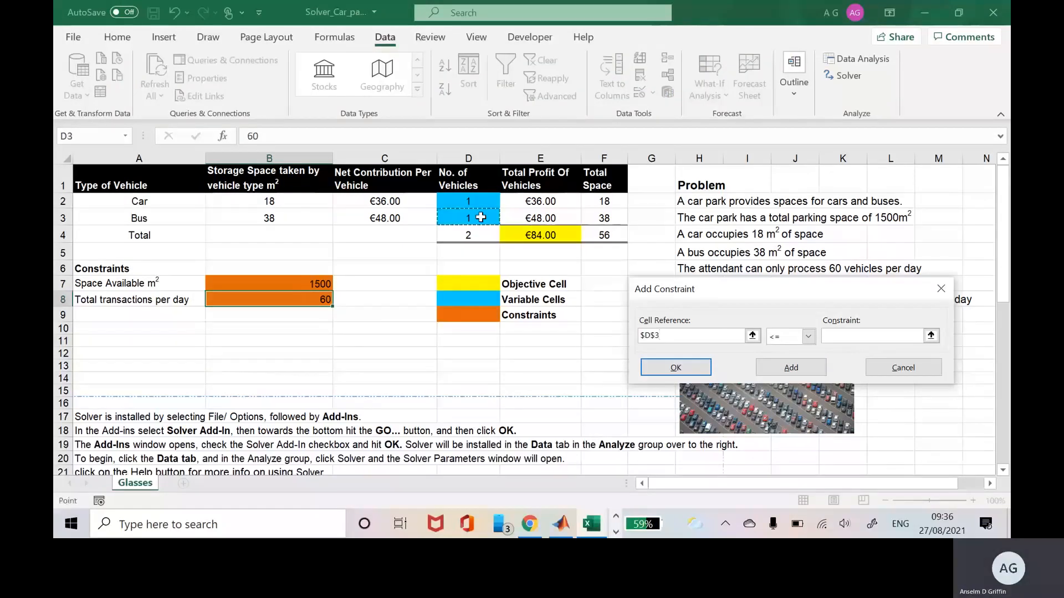
left_click(808, 336)
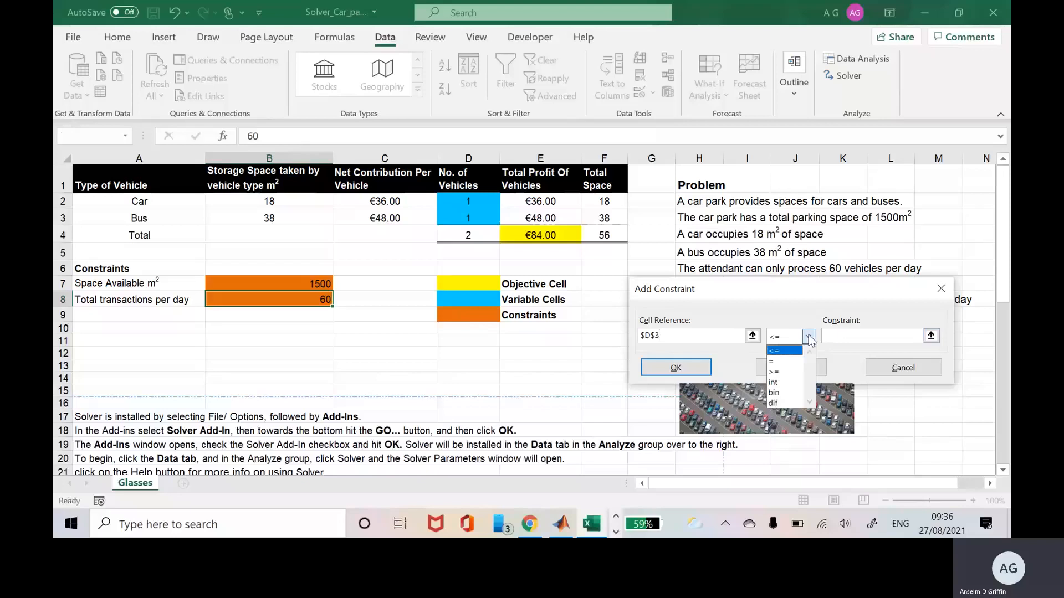
left_click(795, 383)
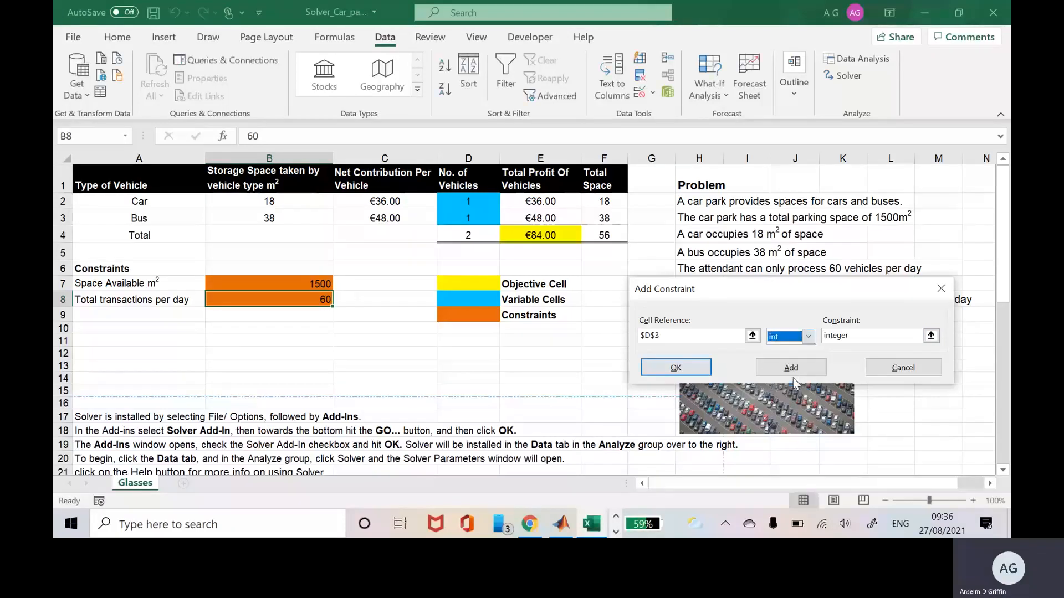
left_click(696, 367)
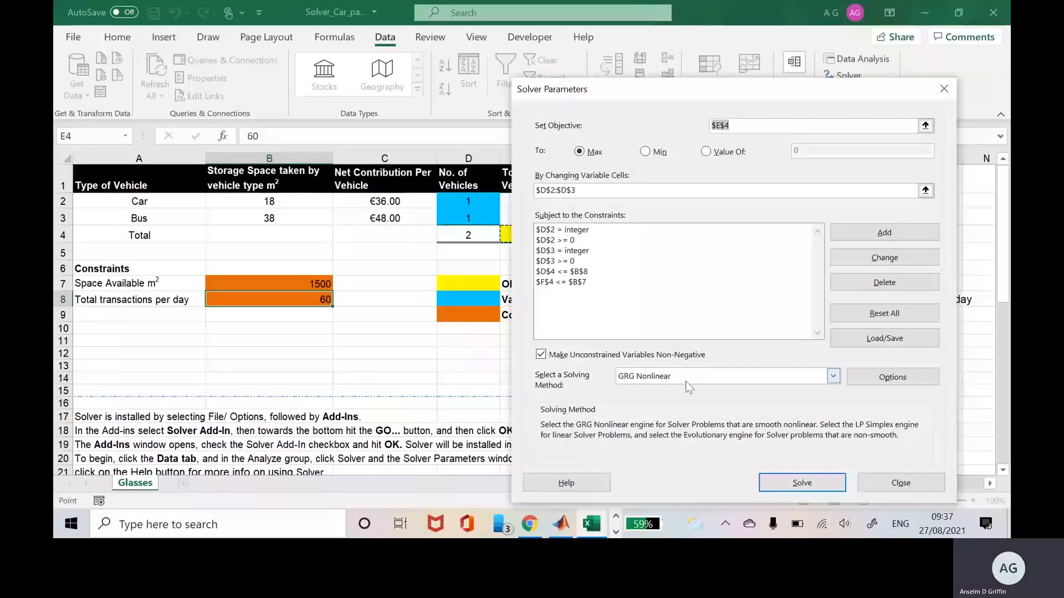
Untick Make Unconstrained Variables Non-Negative, keep GRG Nonlinear, and run Solve.
left_click(834, 381)
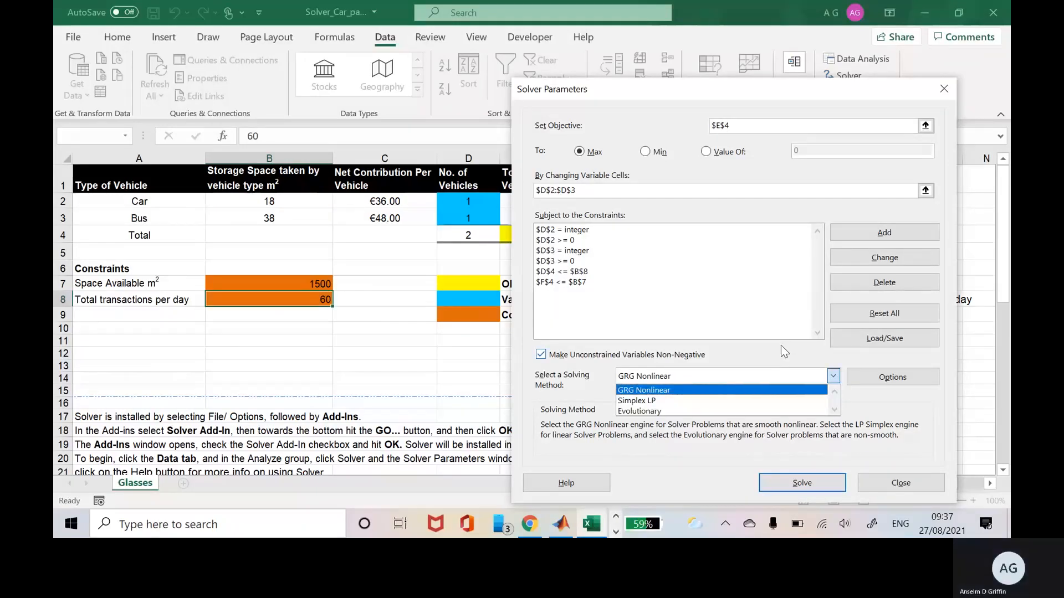
key("alt+k")
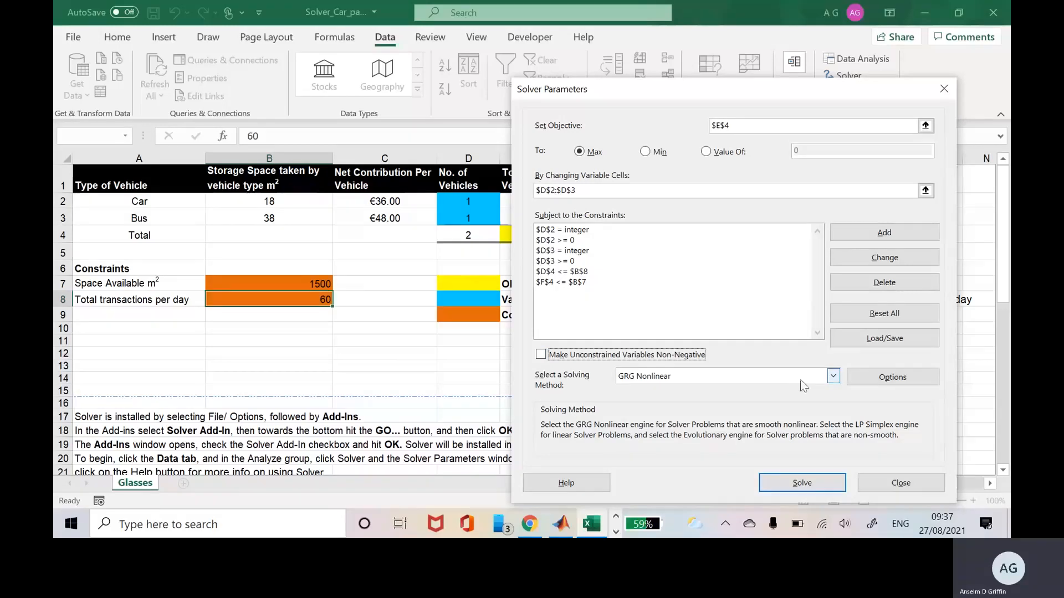
left_click(832, 377)
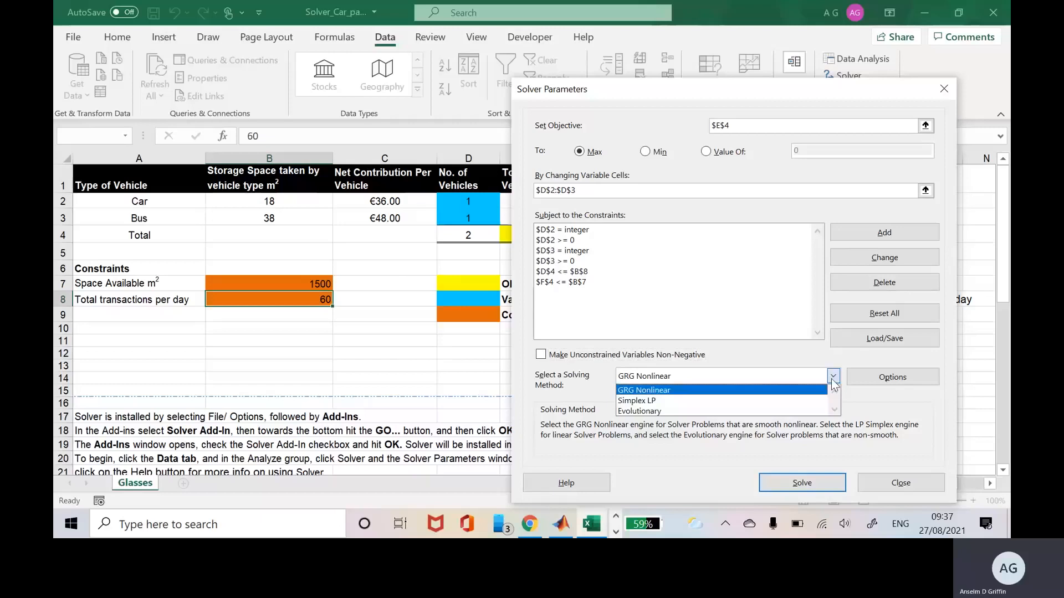
left_click(808, 394)
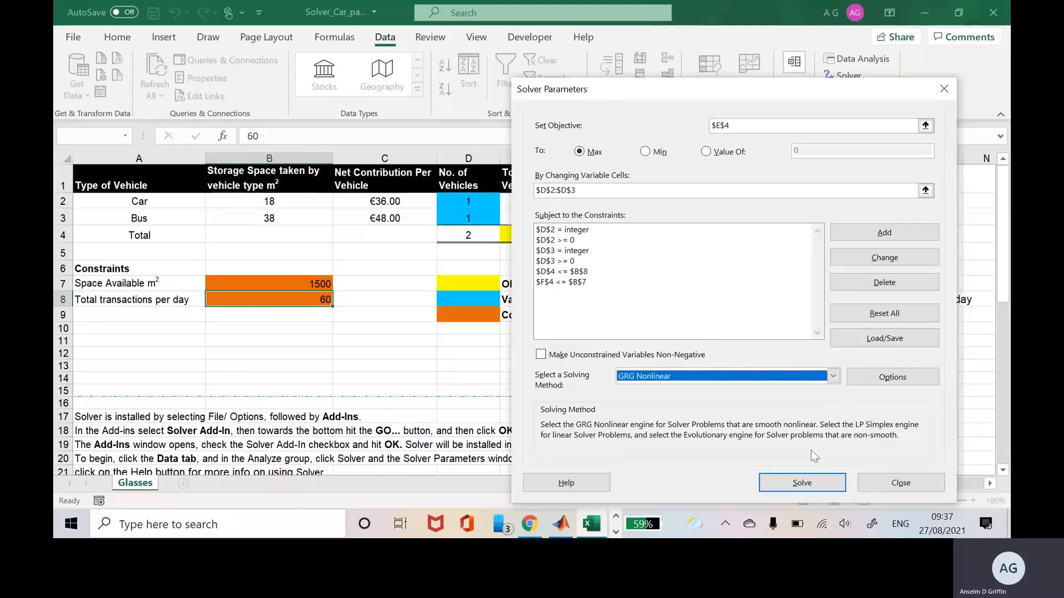
left_click(802, 487)
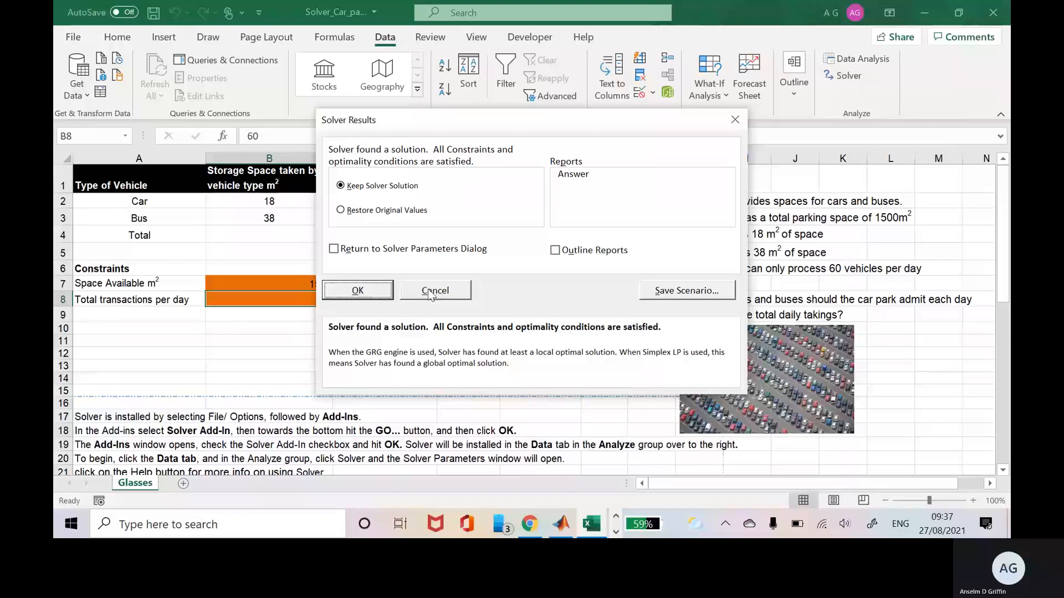
Keep the solution and review 39 cars, 21 buses, 60 vehicles and €2,412 profit.
left_click(366, 293)
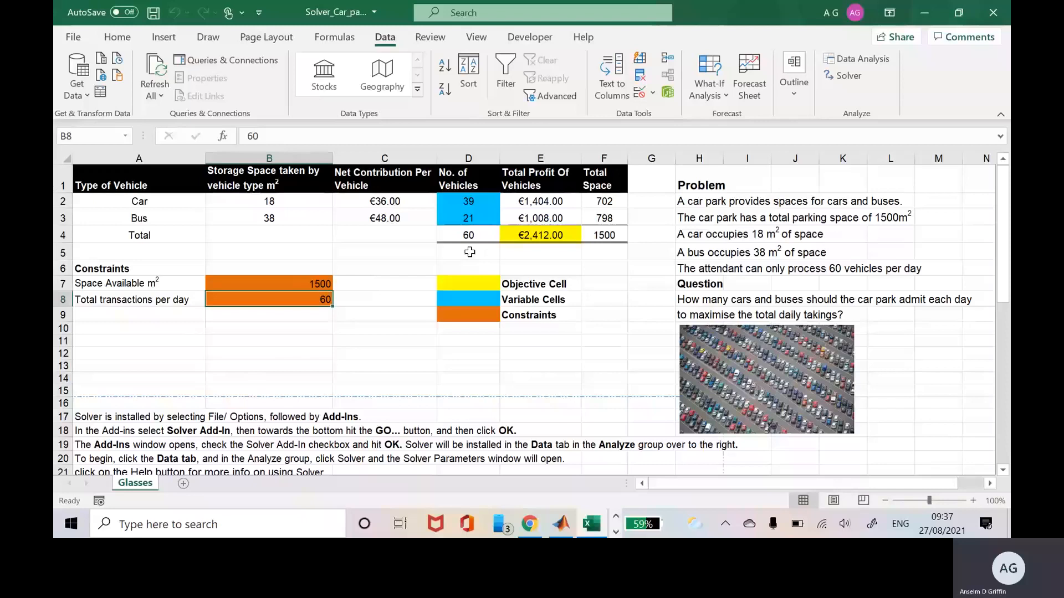
left_click(470, 202)
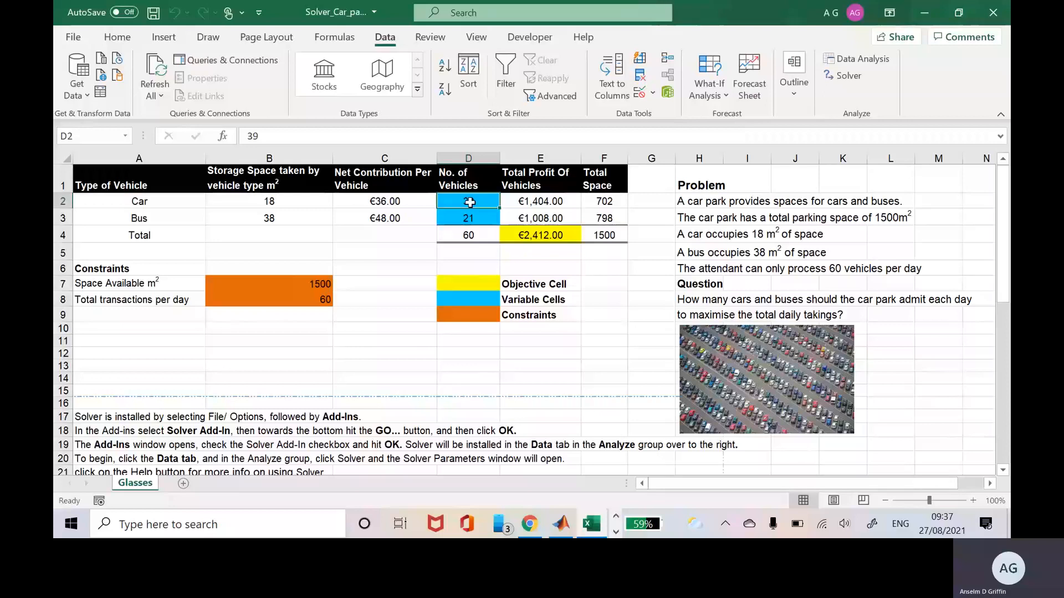
key("Down")
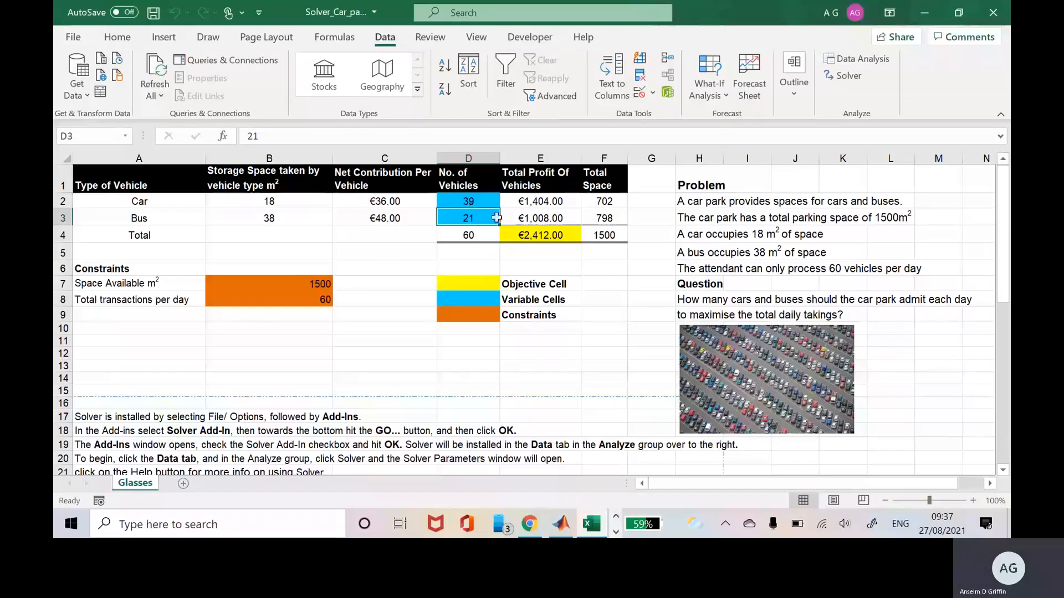
left_click(541, 248)
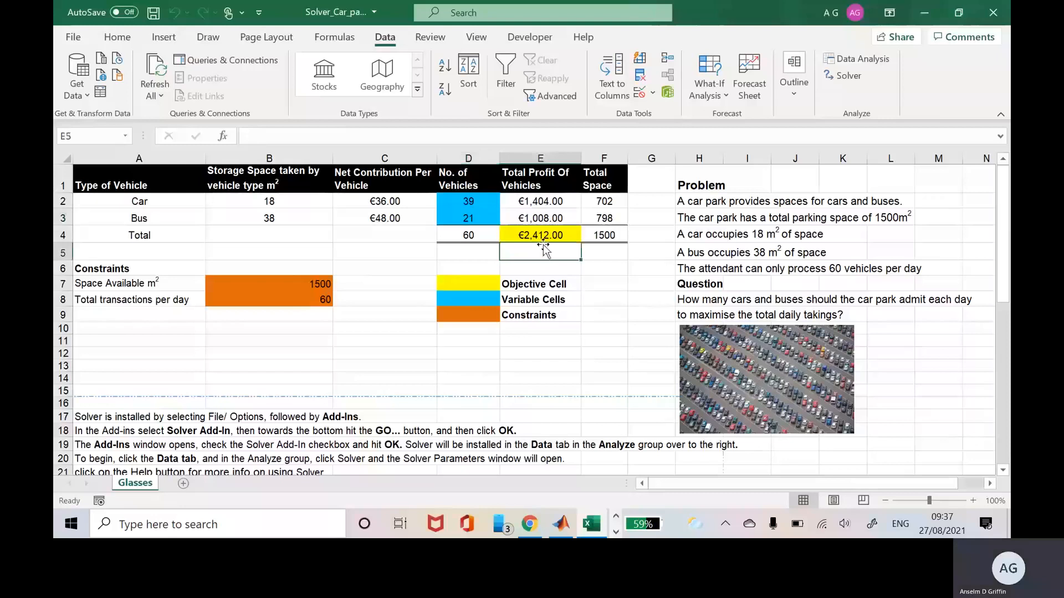
left_click(545, 234)
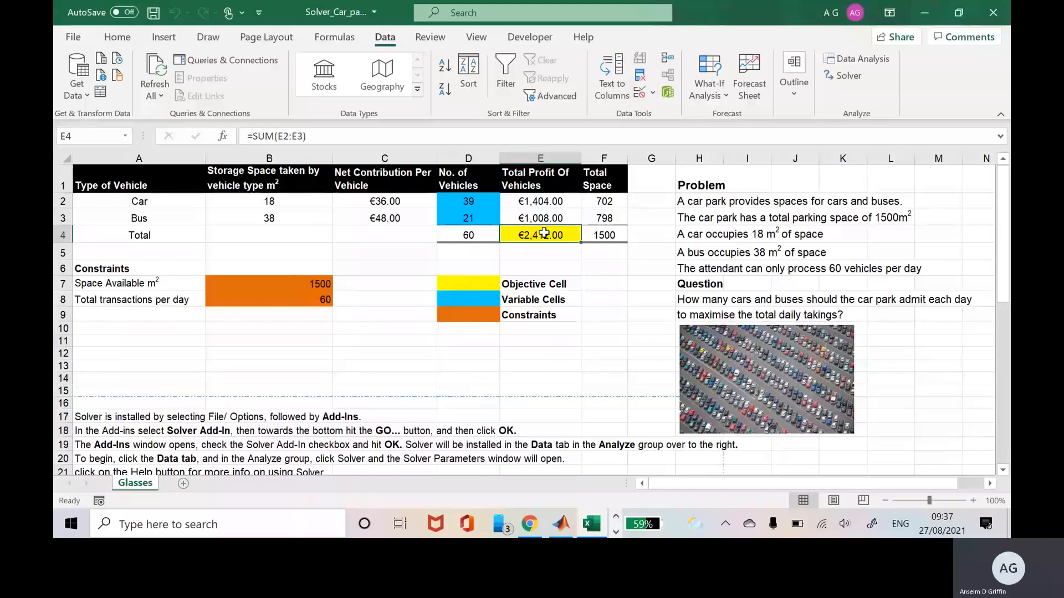
key("Left")
key("Left")
key("Right")
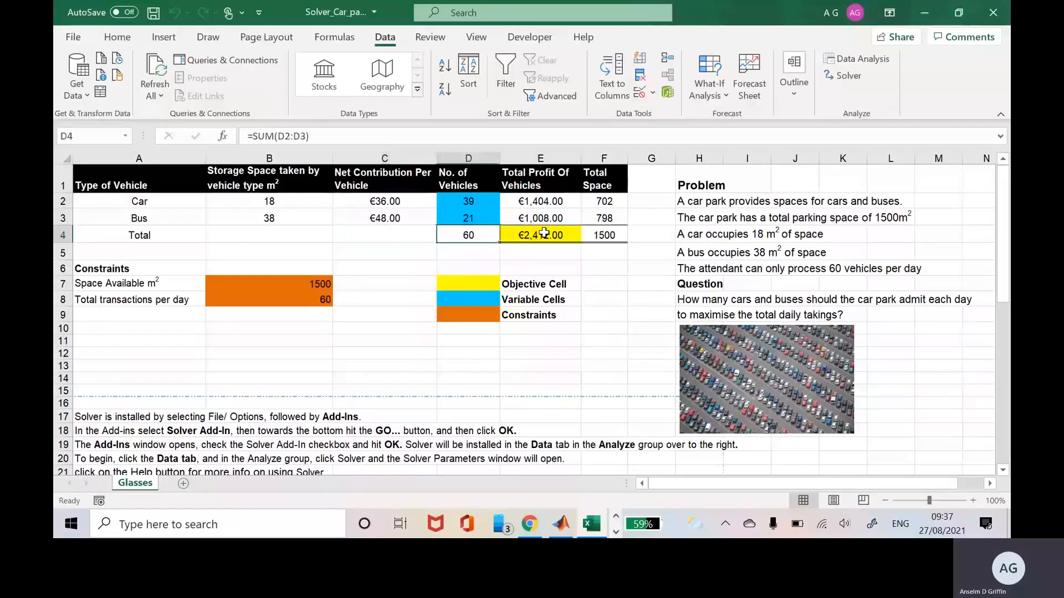
key("Up")
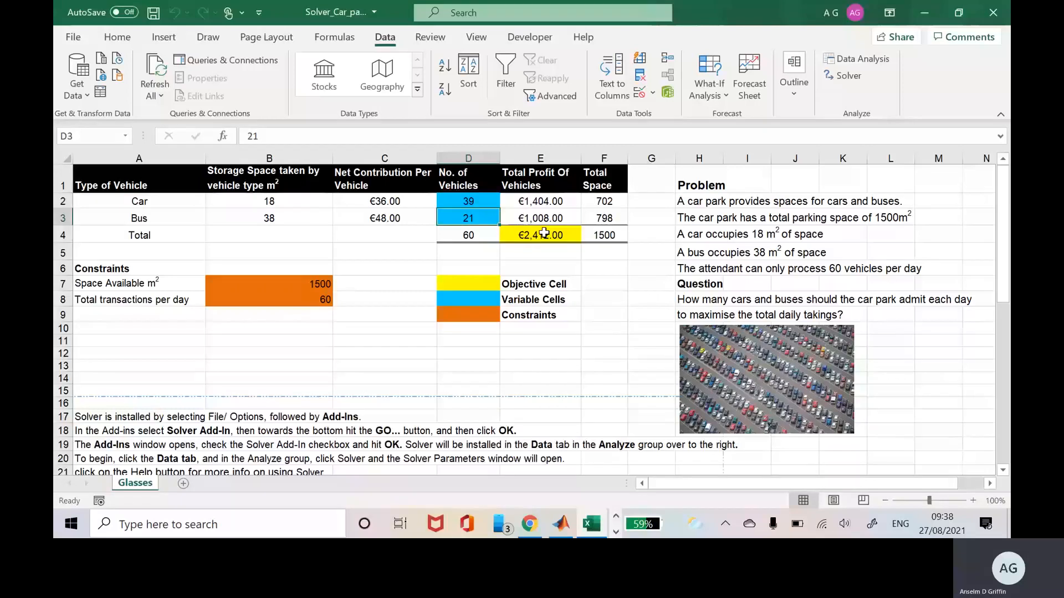
key("Up")
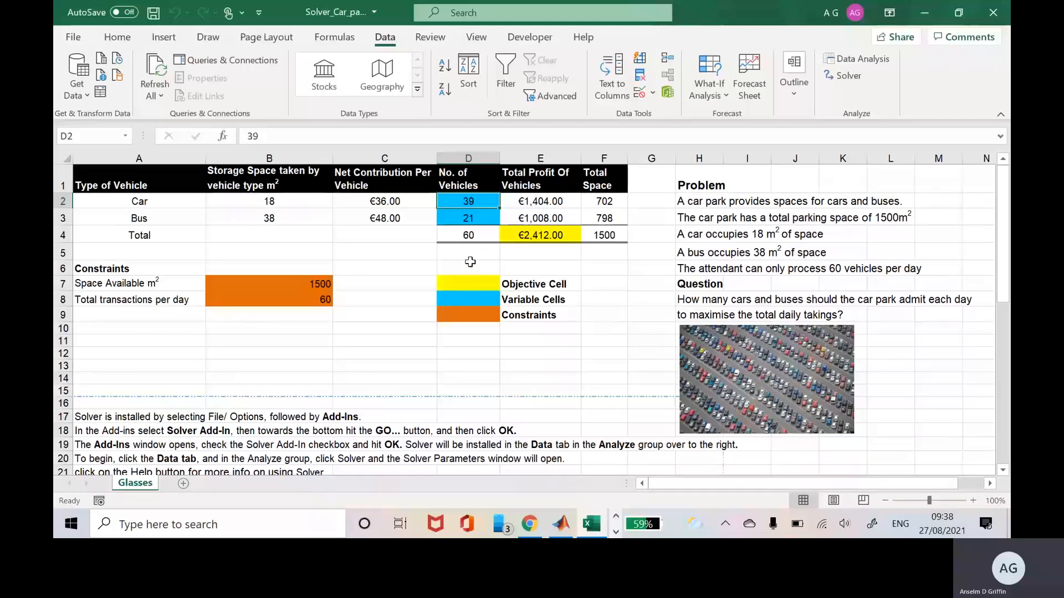
left_click_drag(1001, 288, 1000, 405)
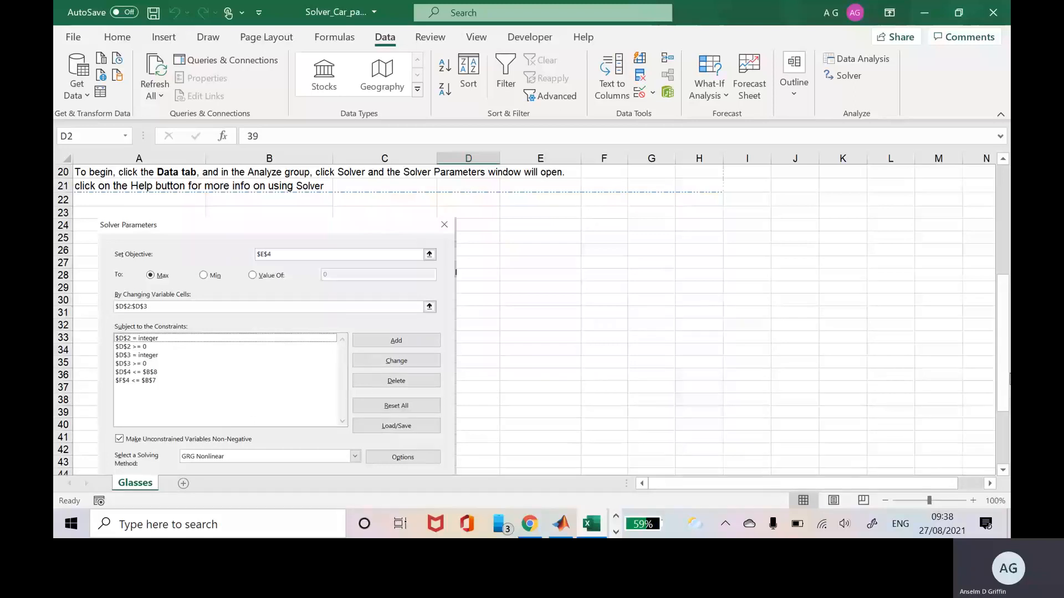
left_click_drag(1004, 327, 999, 213)
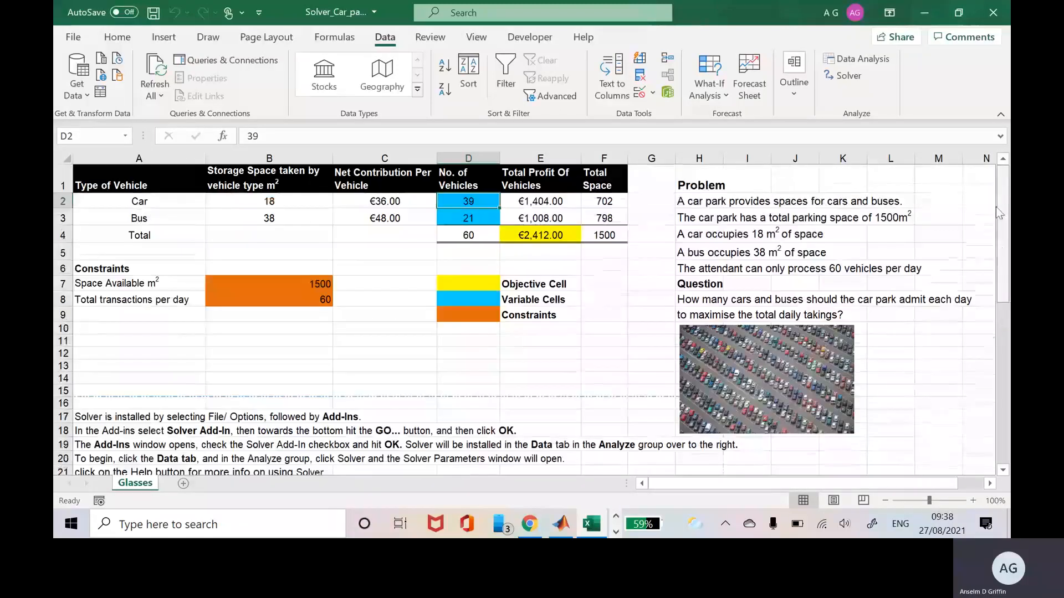
left_click(848, 76)
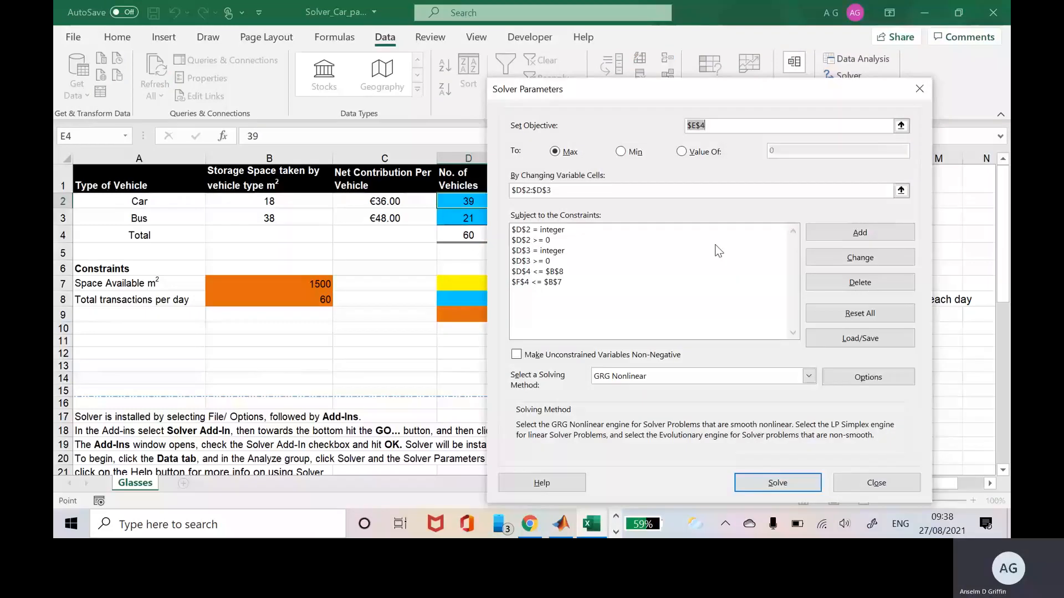
left_click_drag(697, 96, 733, 97)
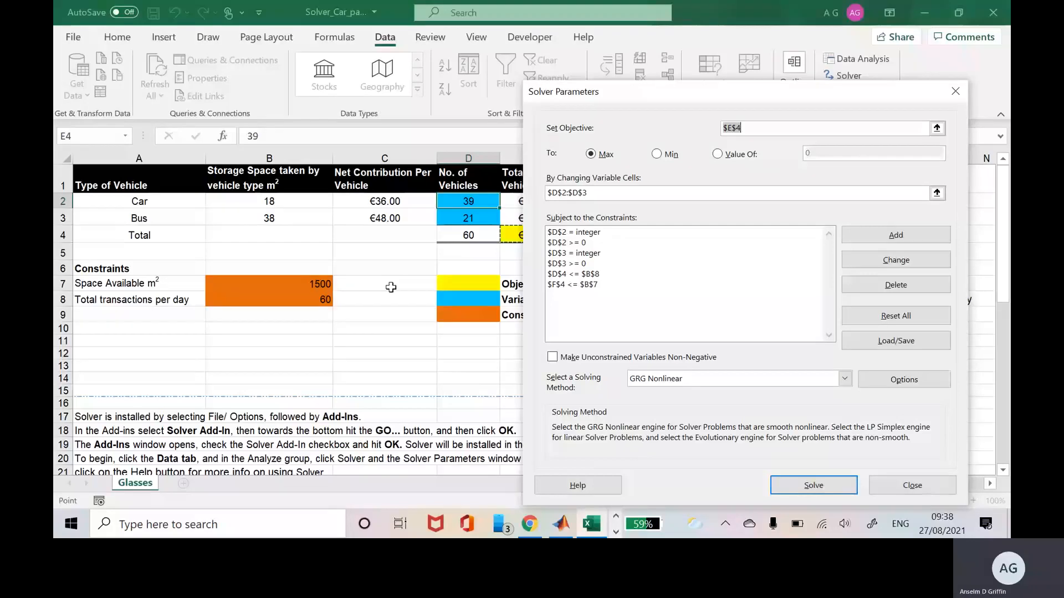
left_click(912, 486)
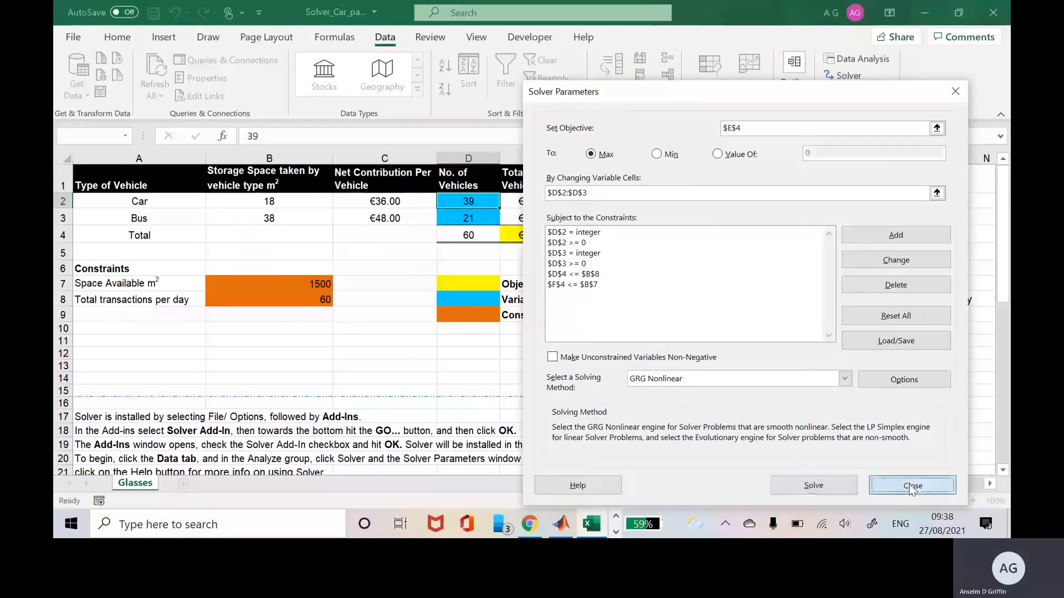
key("alt+Tab")
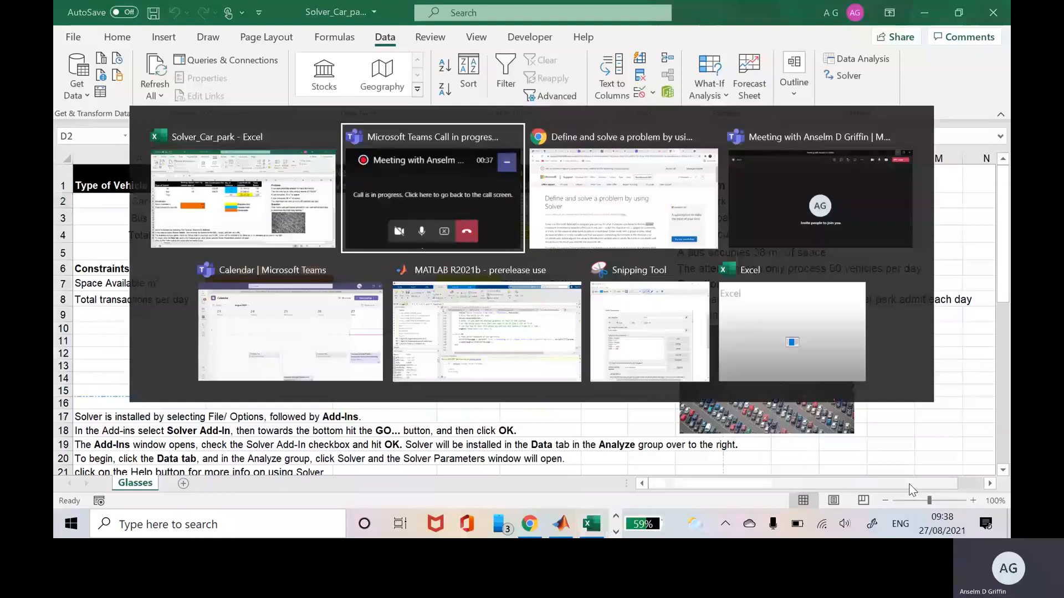